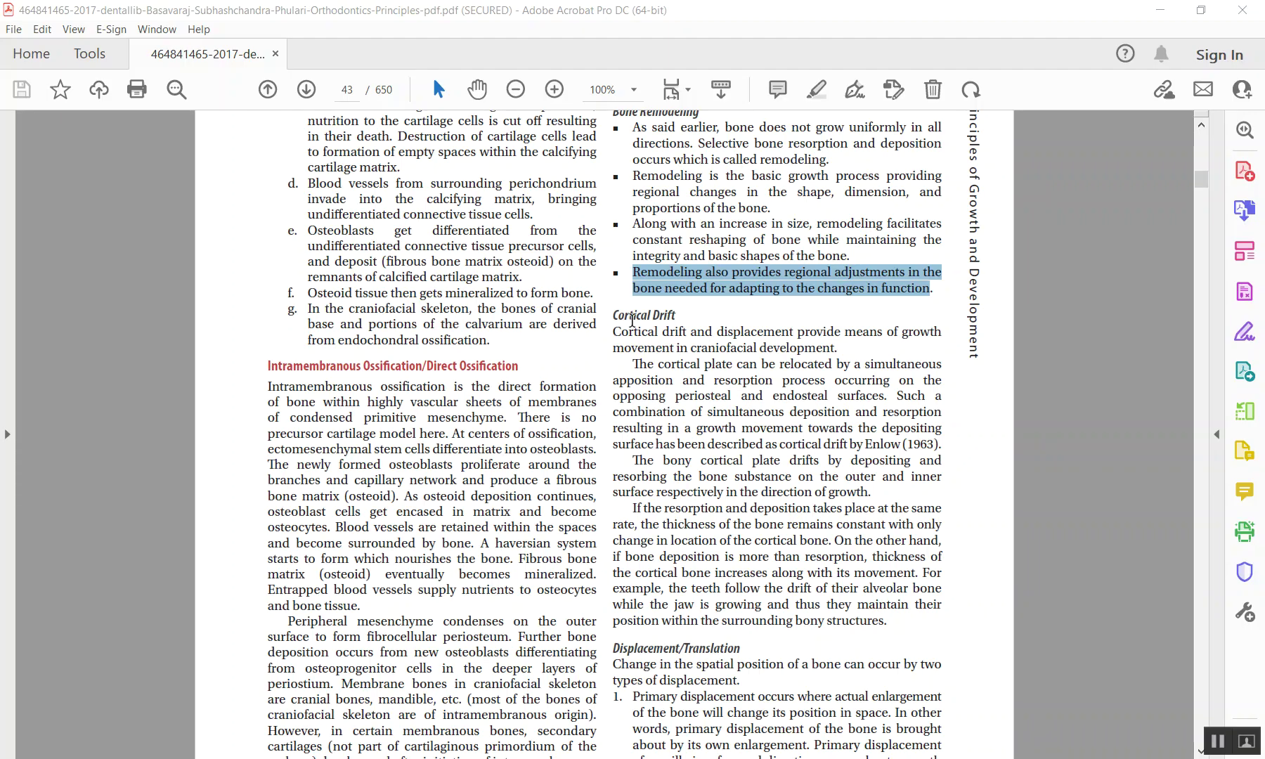
Highlight the Cortical Drift heading on page 43 of the textbook and enlarge the page to 144%.
{"action": "left_click", "coordinate": [632, 320]}
{"action": "left_click_drag", "start_coordinate": [612, 315], "coordinate": [674, 317]}
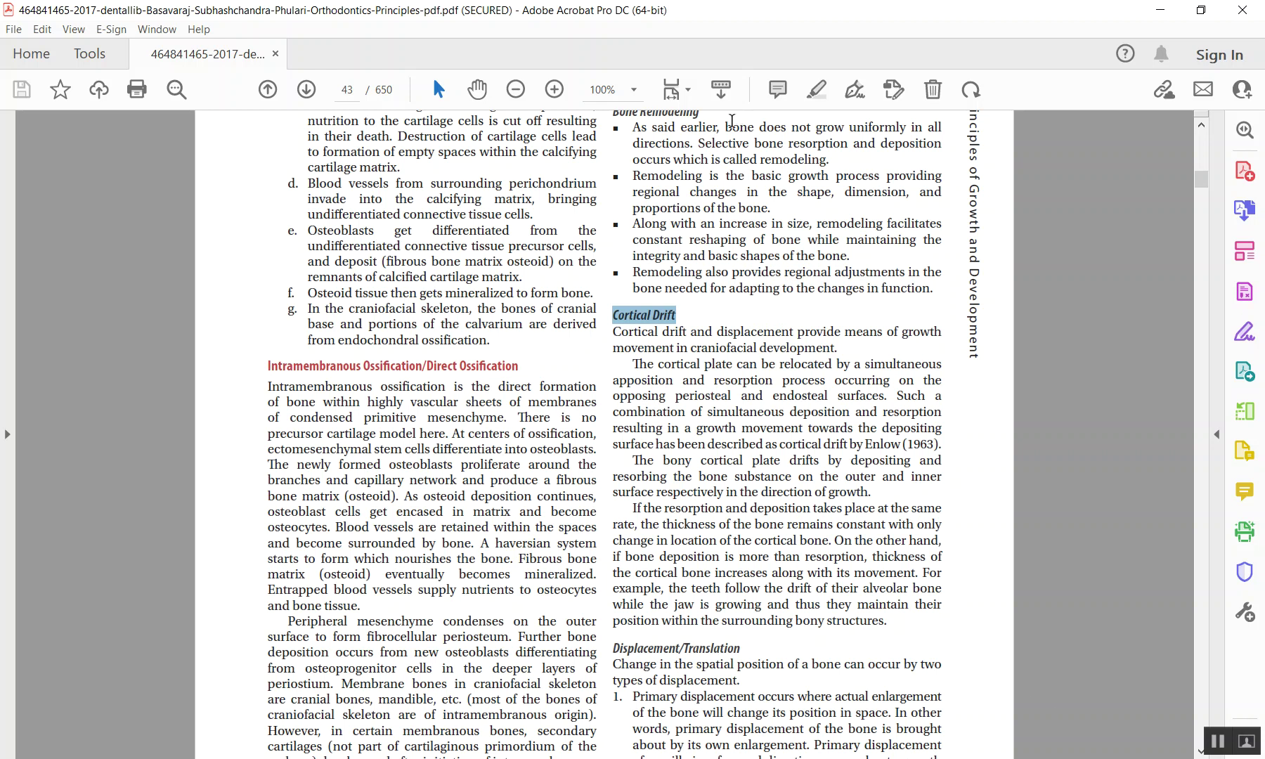
{"action": "left_click", "coordinate": [555, 89]}
{"action": "left_click", "coordinate": [555, 89]}
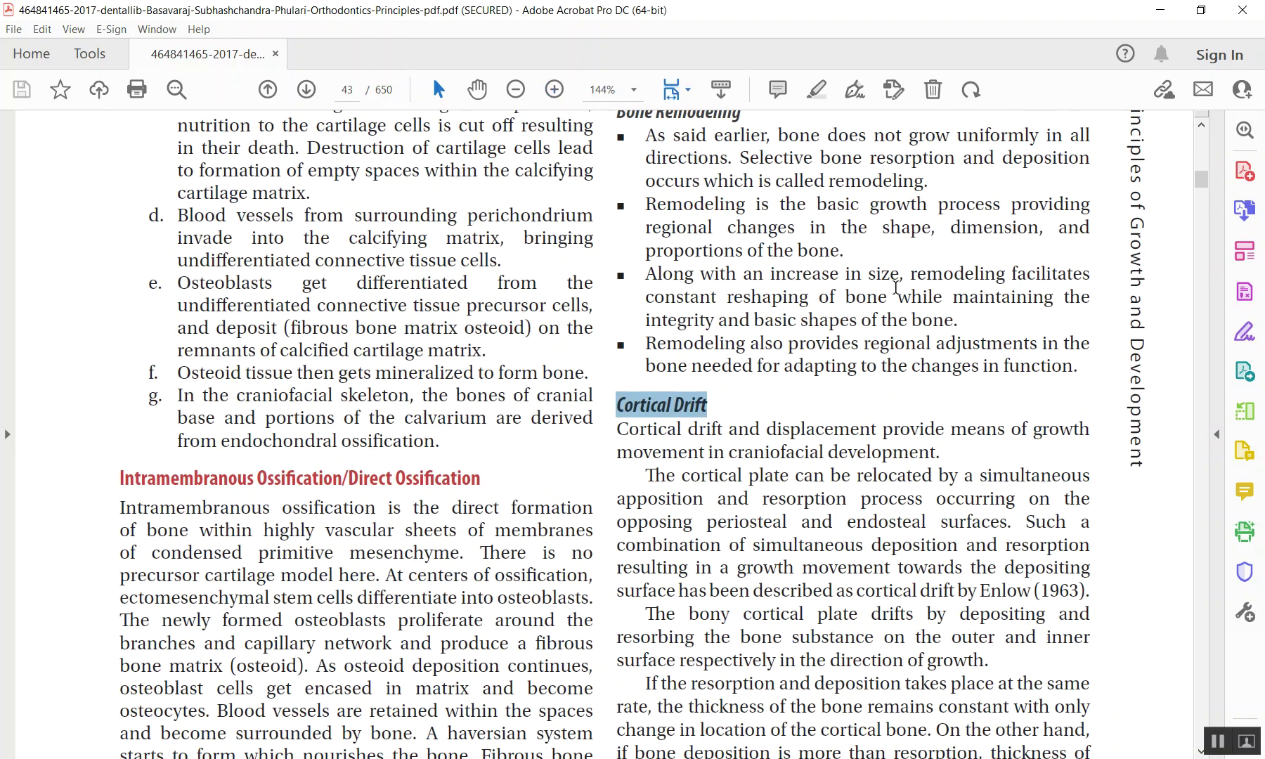
Examine the Cortical Drift and Displacement/Translation passages on page 43.
{"action": "scroll", "coordinate": [895, 288], "scroll_direction": "down", "scroll_amount": 5}
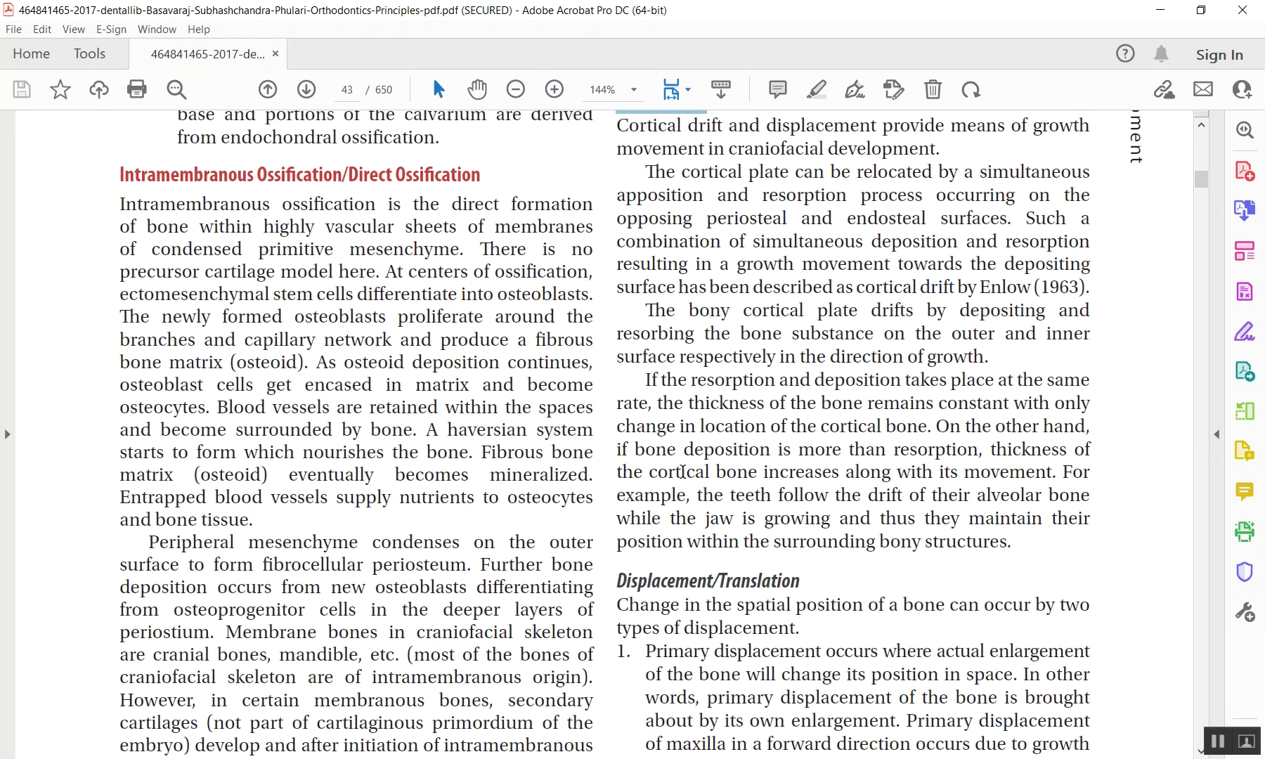
{"action": "left_click_drag", "start_coordinate": [617, 582], "coordinate": [741, 582]}
{"action": "scroll", "coordinate": [738, 534], "scroll_direction": "up", "scroll_amount": 3}
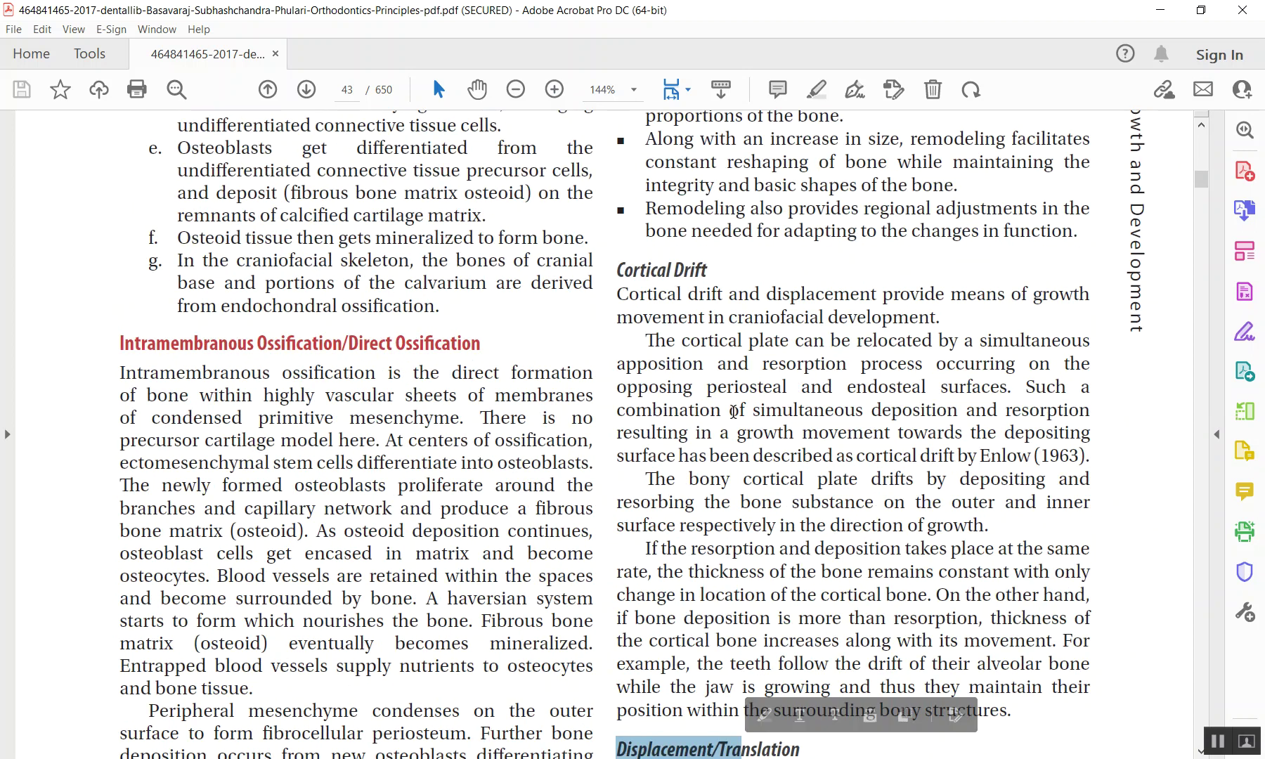
{"action": "scroll", "coordinate": [733, 411], "scroll_direction": "up", "scroll_amount": 1}
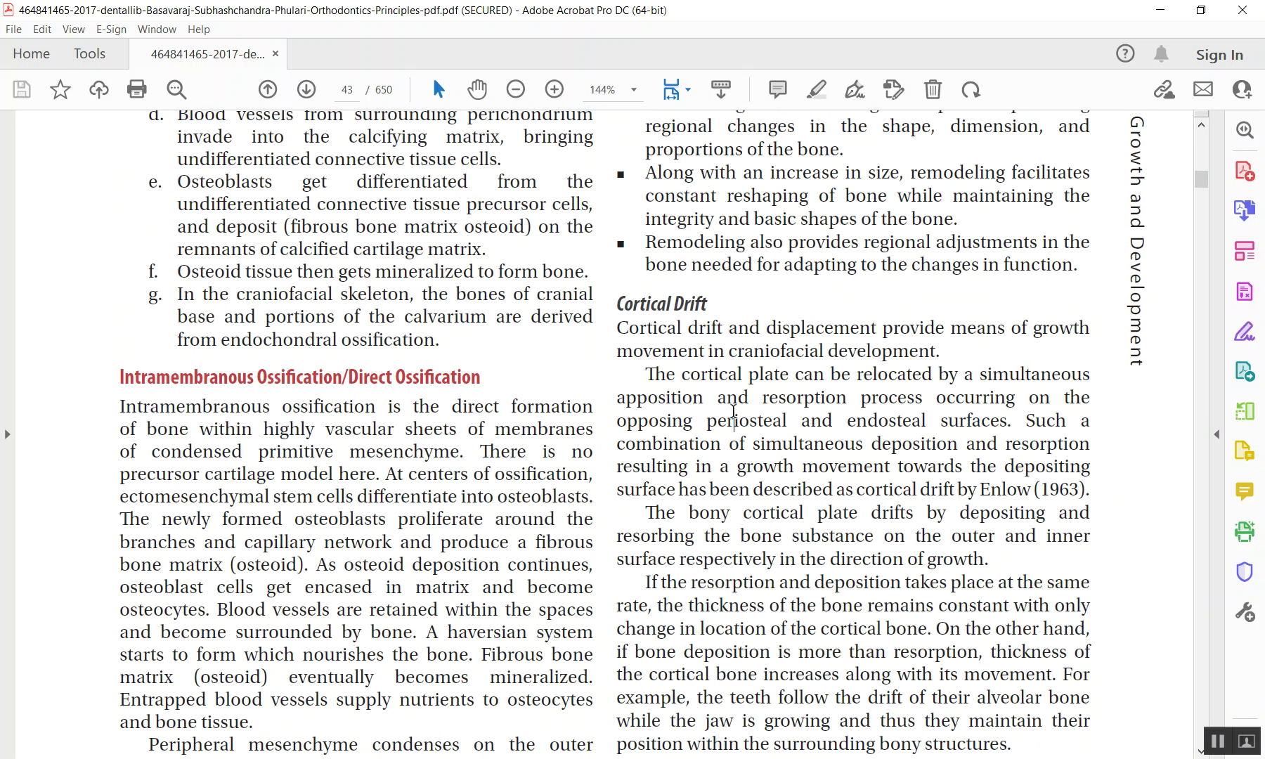
{"action": "scroll", "coordinate": [733, 411], "scroll_direction": "down", "scroll_amount": 4}
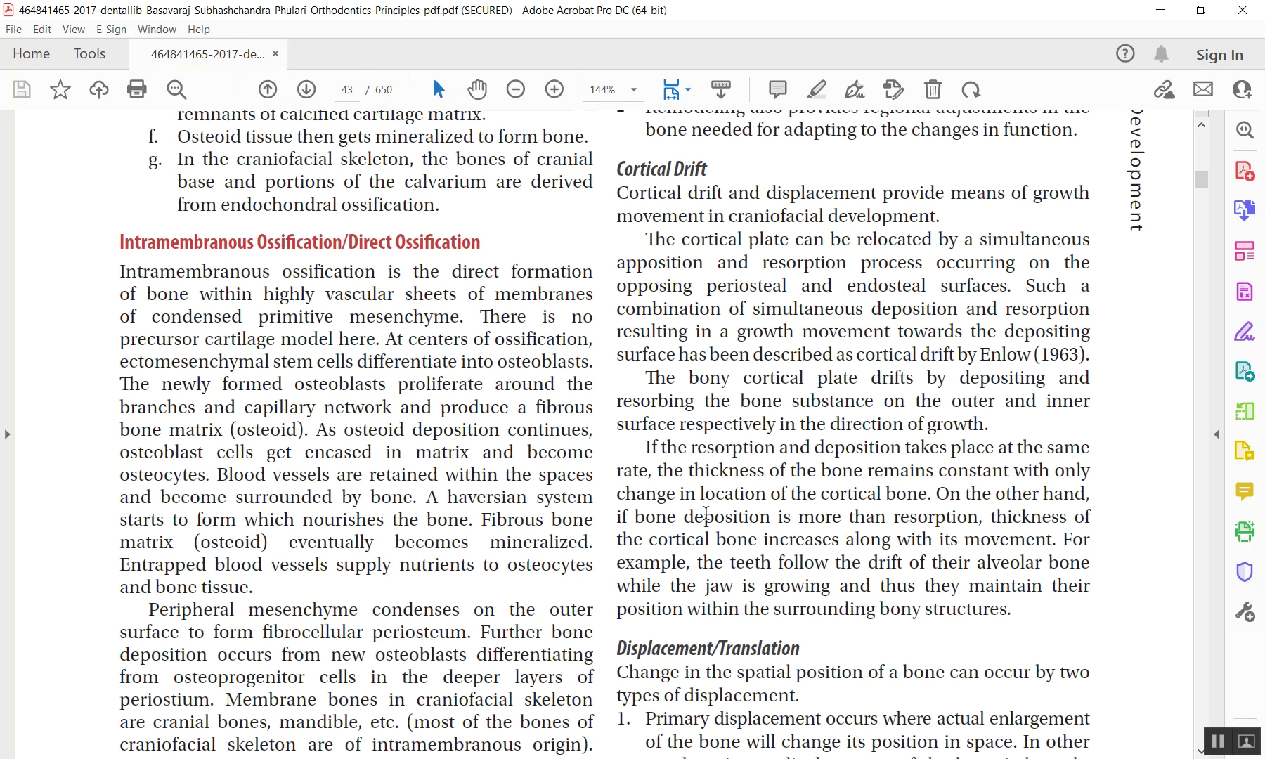
{"action": "scroll", "coordinate": [707, 509], "scroll_direction": "down", "scroll_amount": 5}
{"action": "scroll", "coordinate": [706, 509], "scroll_direction": "down", "scroll_amount": 16}
{"action": "scroll", "coordinate": [706, 520], "scroll_direction": "up", "scroll_amount": 16}
{"action": "scroll", "coordinate": [706, 515], "scroll_direction": "up", "scroll_amount": 5}
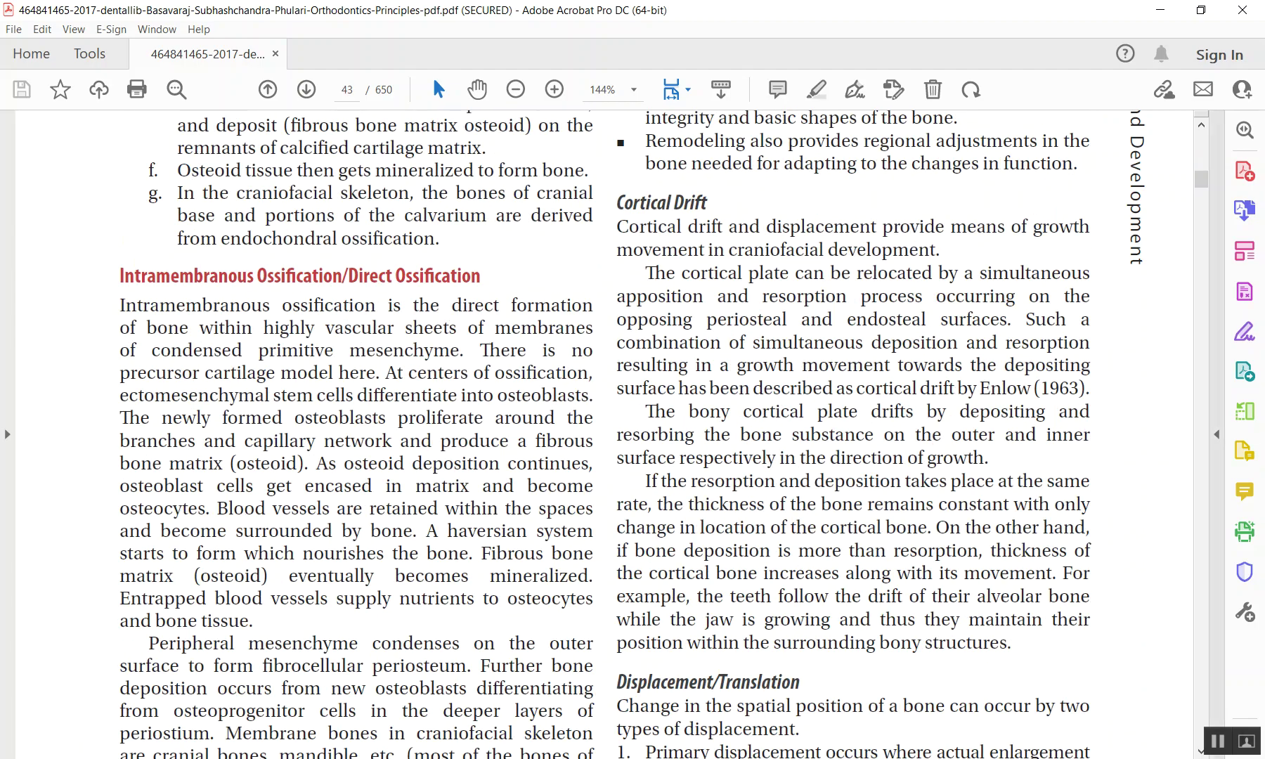
Switch to Photoshop and move the outer yellow strip of the Periosteum layer about 3 px outward, away from the green strip.
{"action": "key", "text": "alt+Tab"}
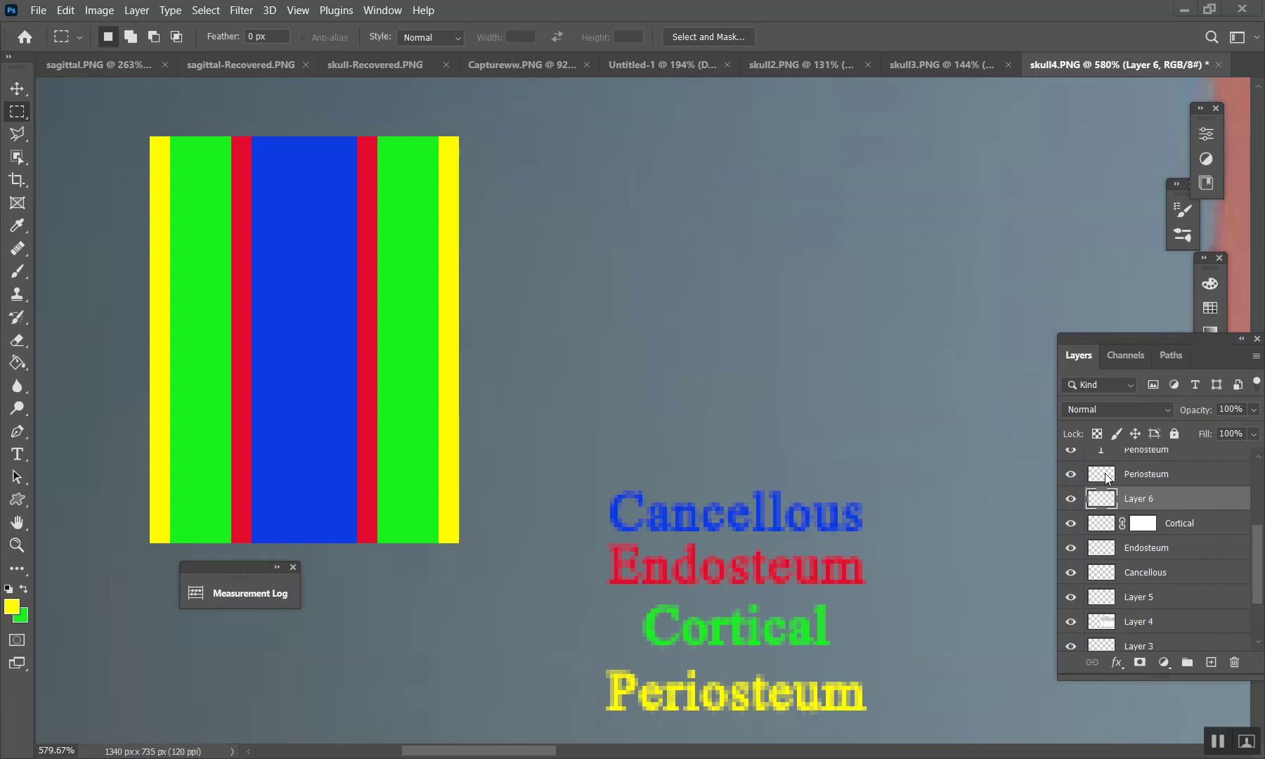
{"action": "left_click", "coordinate": [1107, 478]}
{"action": "left_click", "coordinate": [1070, 475]}
{"action": "left_click", "coordinate": [1070, 475]}
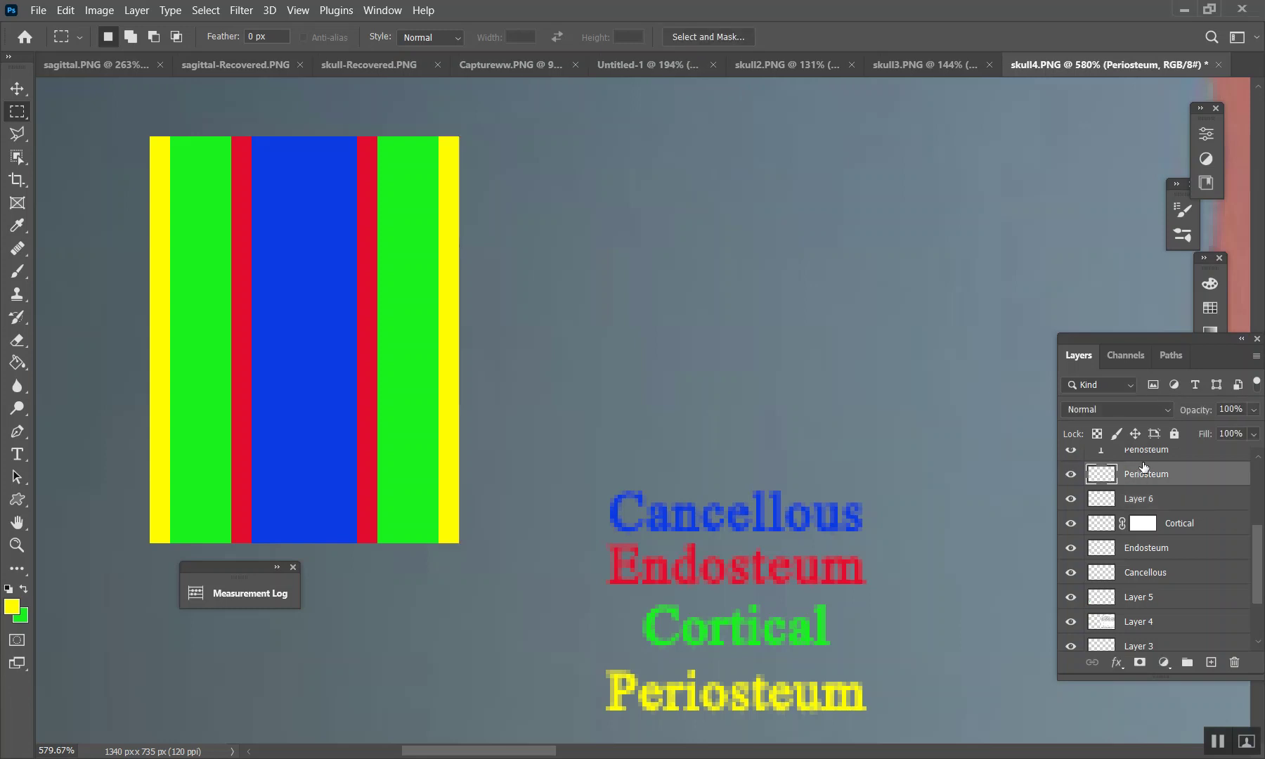
{"action": "key", "text": "ctrl+t"}
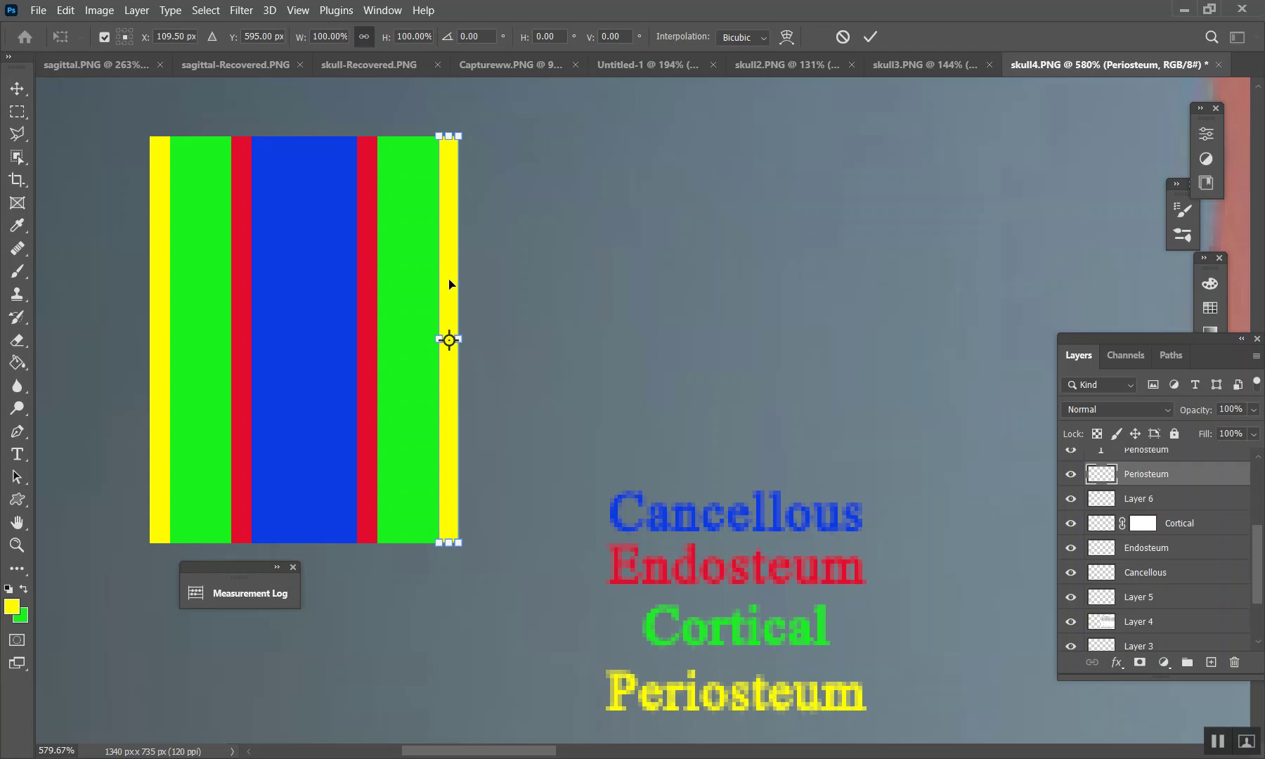
{"action": "left_click_drag", "start_coordinate": [449, 283], "coordinate": [464, 284]}
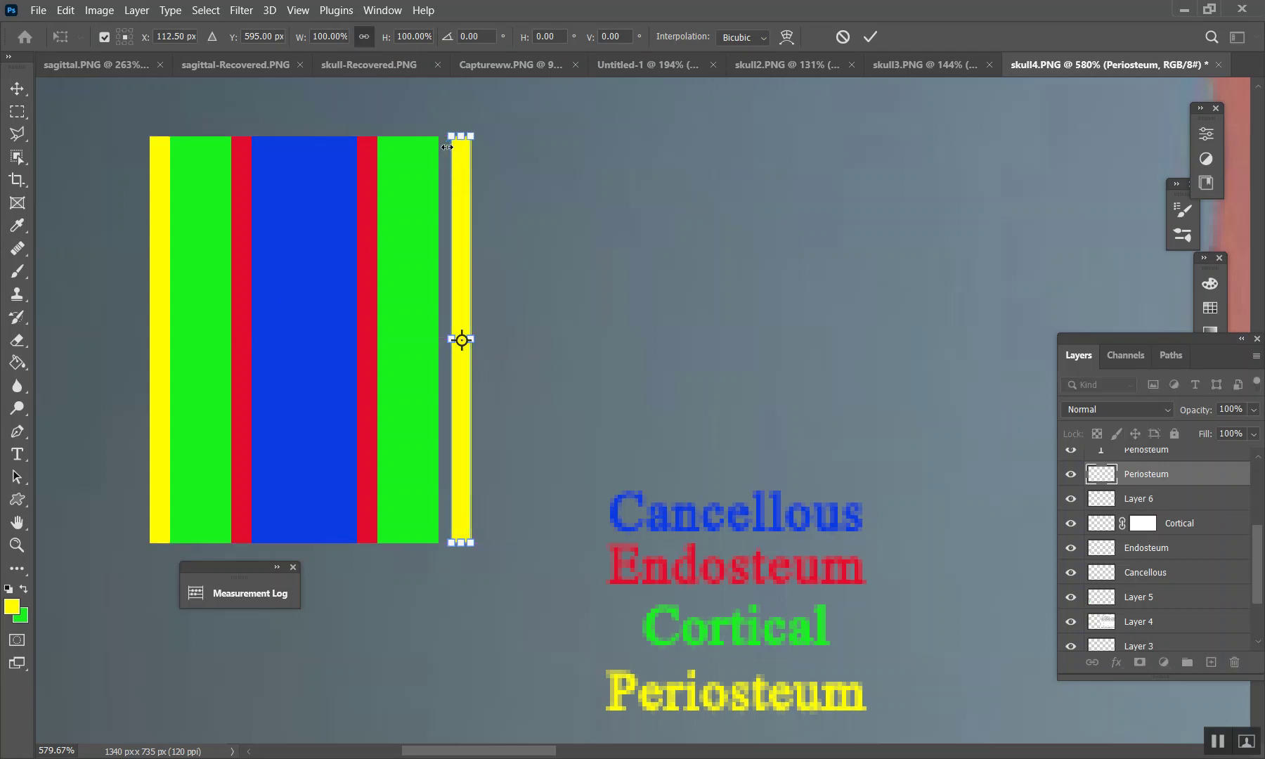
On Layer 6, make a rectangular selection of the full-height gap between the green strip and the shifted yellow strip.
{"action": "left_click", "coordinate": [1104, 497]}
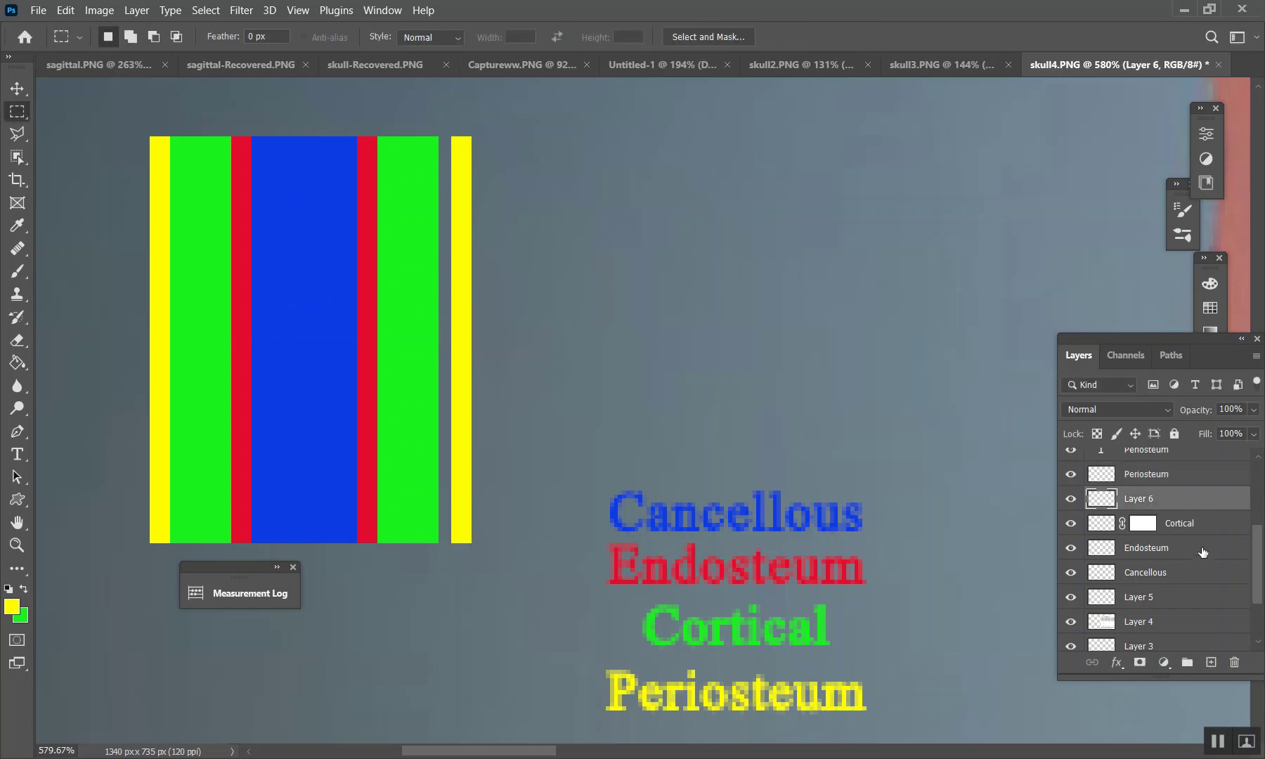
{"action": "scroll", "coordinate": [432, 142], "scroll_direction": "up", "scroll_amount": 3}
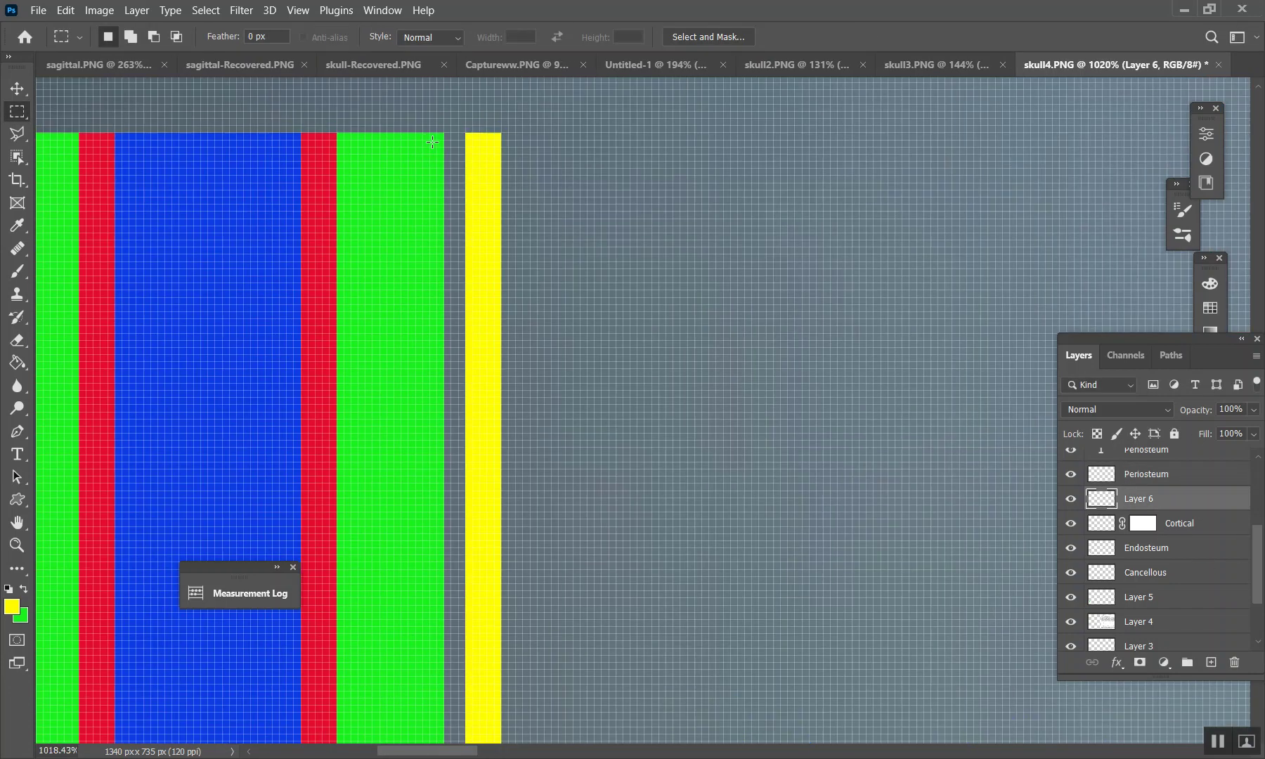
{"action": "left_click_drag", "start_coordinate": [451, 133], "coordinate": [466, 681]}
{"action": "scroll", "coordinate": [478, 550], "scroll_direction": "down", "scroll_amount": 3}
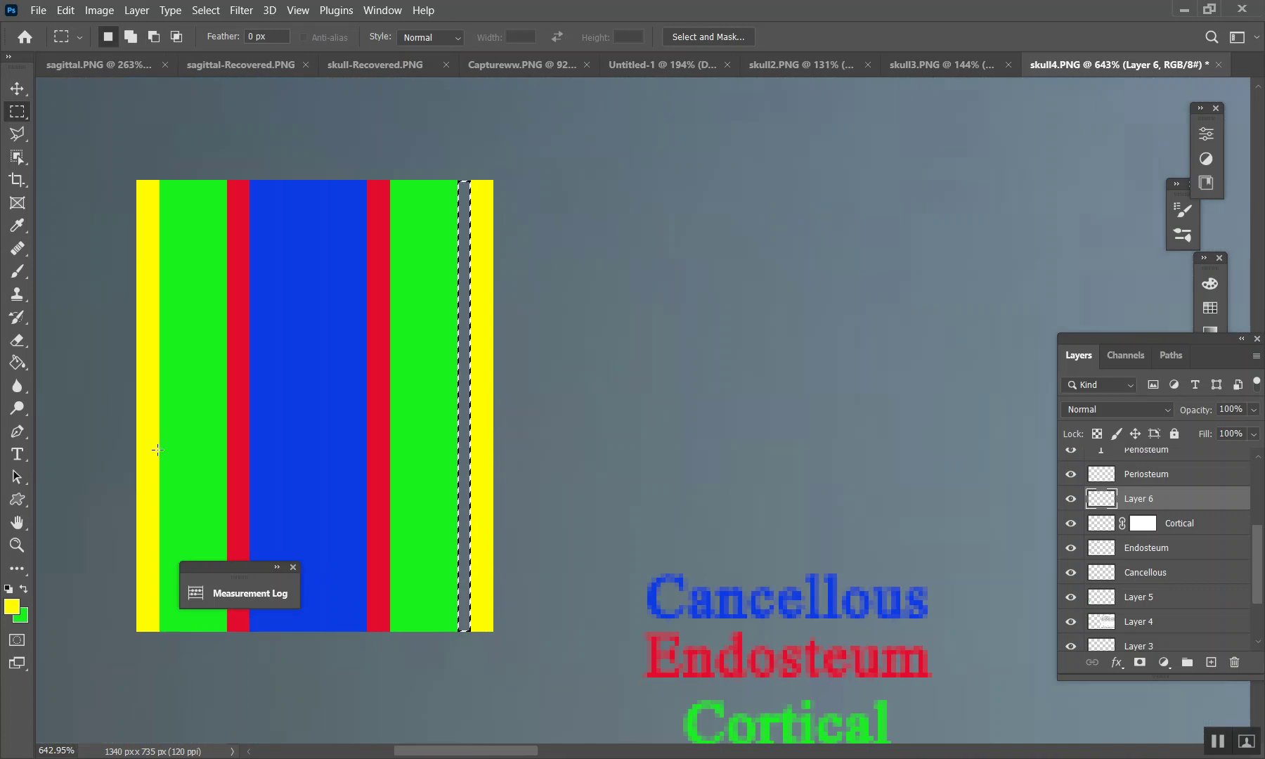
Set the foreground colour to black (000000), fill the selected gap with the Paint Bucket, and deselect.
{"action": "left_click", "coordinate": [12, 606]}
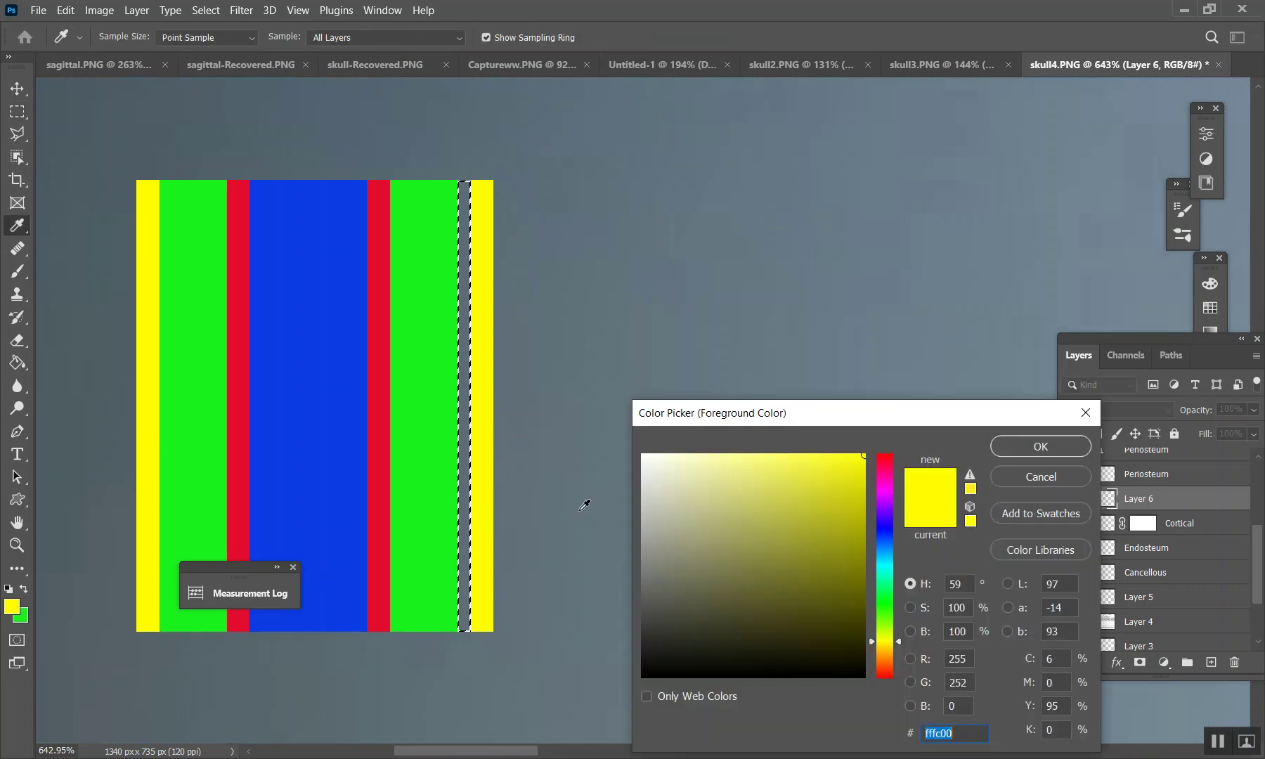
{"action": "left_click_drag", "start_coordinate": [693, 662], "coordinate": [576, 687]}
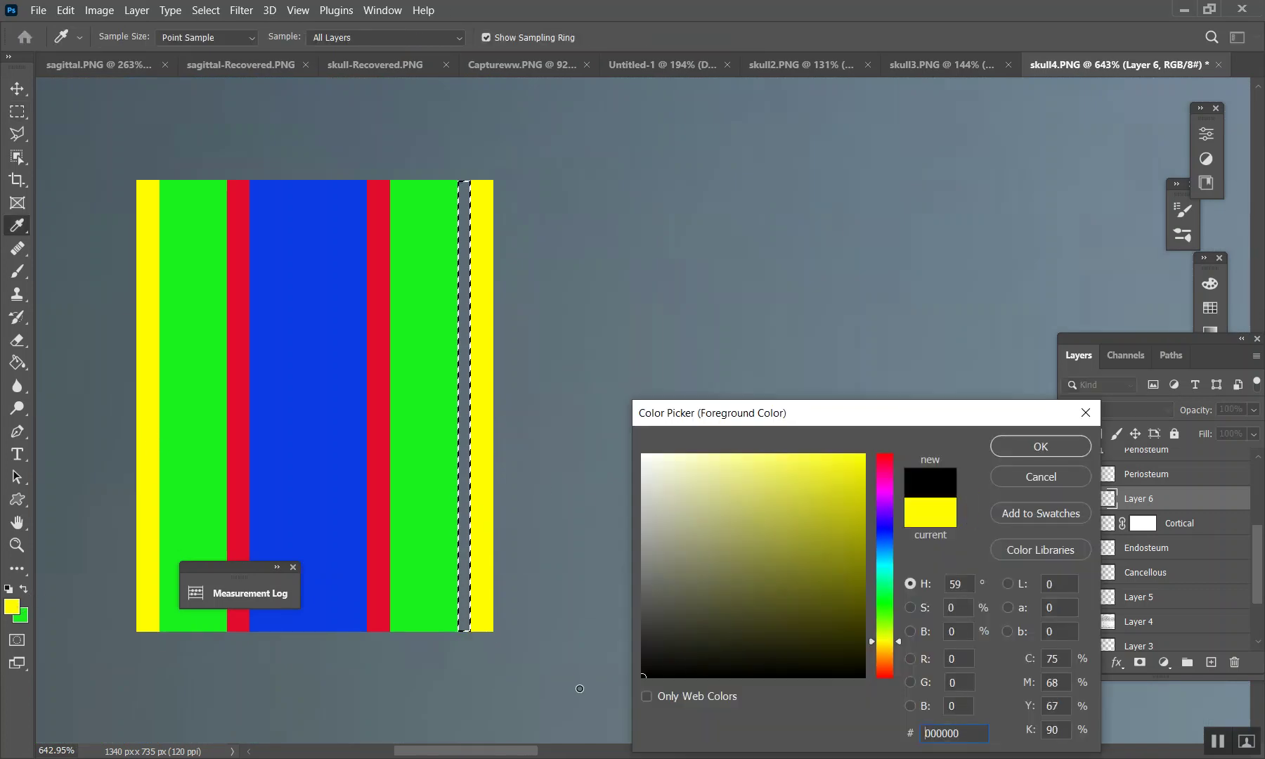
{"action": "left_click", "coordinate": [1040, 460]}
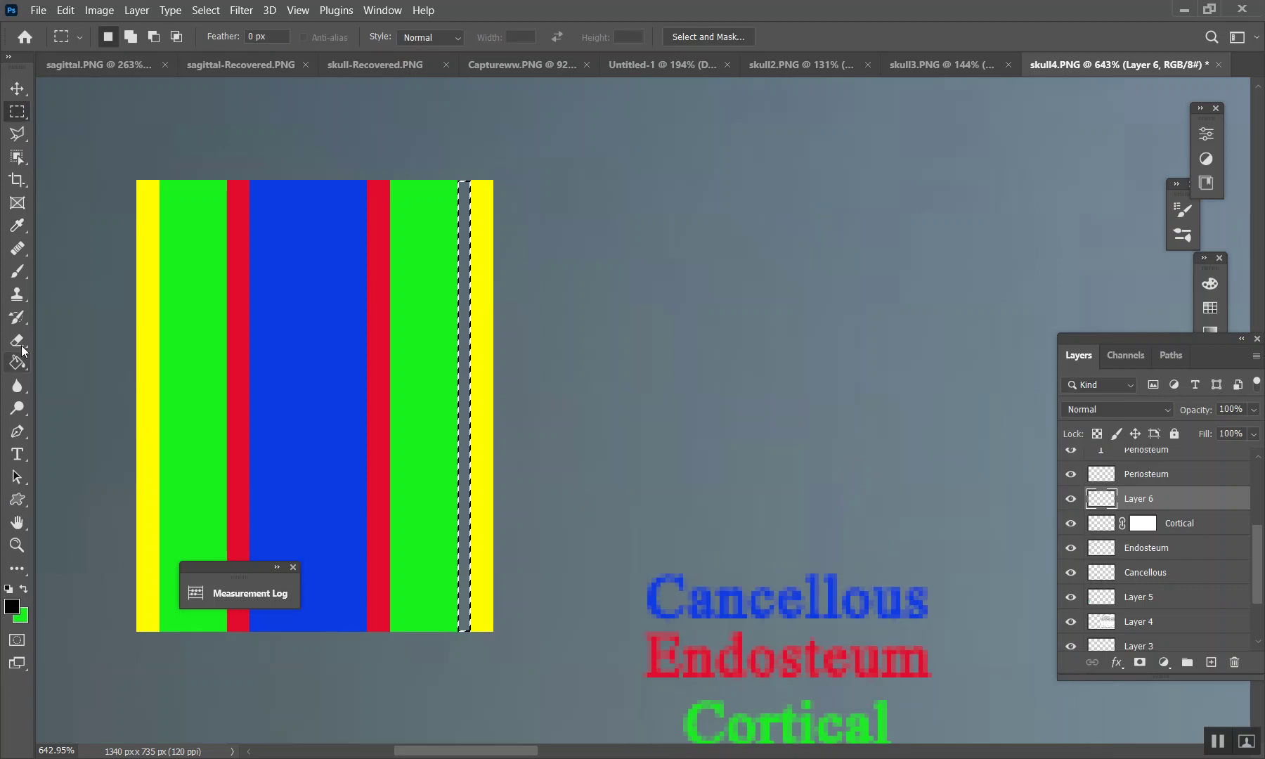
{"action": "left_click", "coordinate": [22, 366]}
{"action": "left_click", "coordinate": [468, 366]}
{"action": "key", "text": "ctrl+d"}
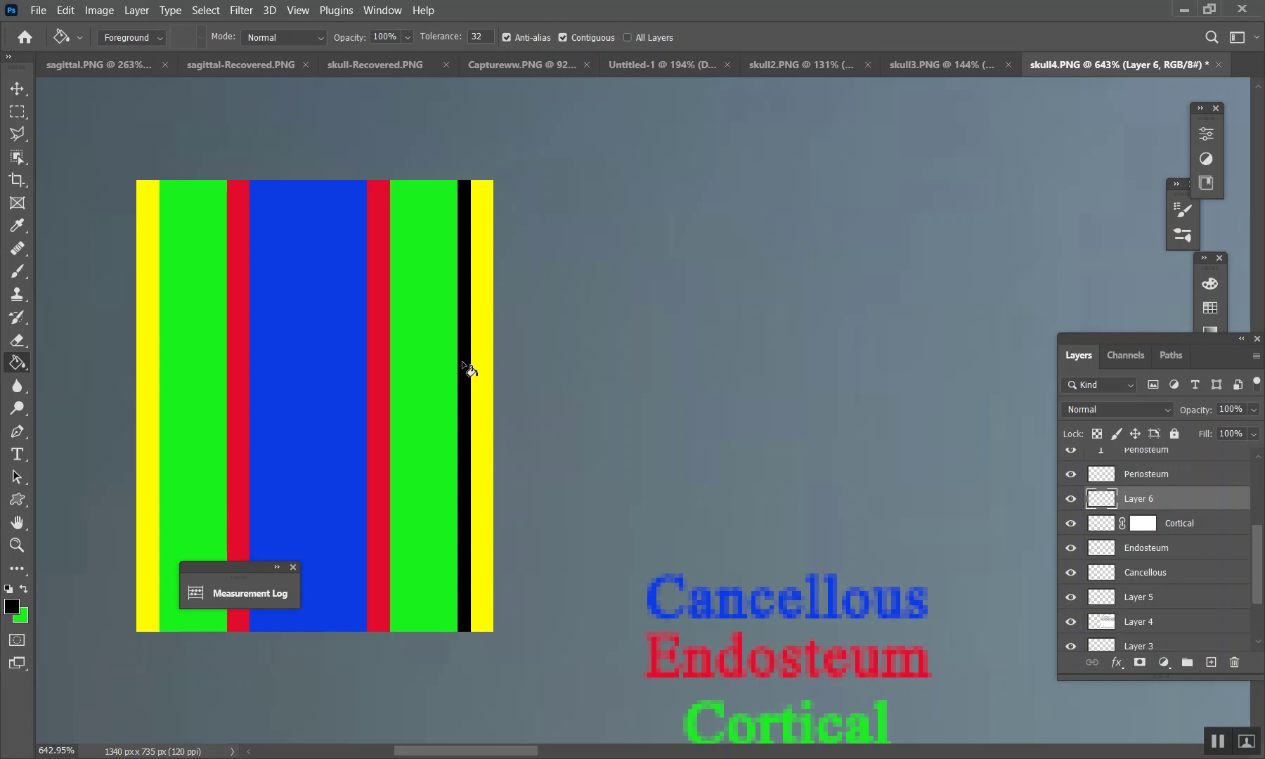
Measure the width of the green cortical strip beside the black strip with the Ruler tool.
{"action": "left_click", "coordinate": [99, 10]}
{"action": "mouse_move", "coordinate": [168, 354]}
{"action": "left_click", "coordinate": [340, 414]}
{"action": "scroll", "coordinate": [409, 369], "scroll_direction": "up", "scroll_amount": 3}
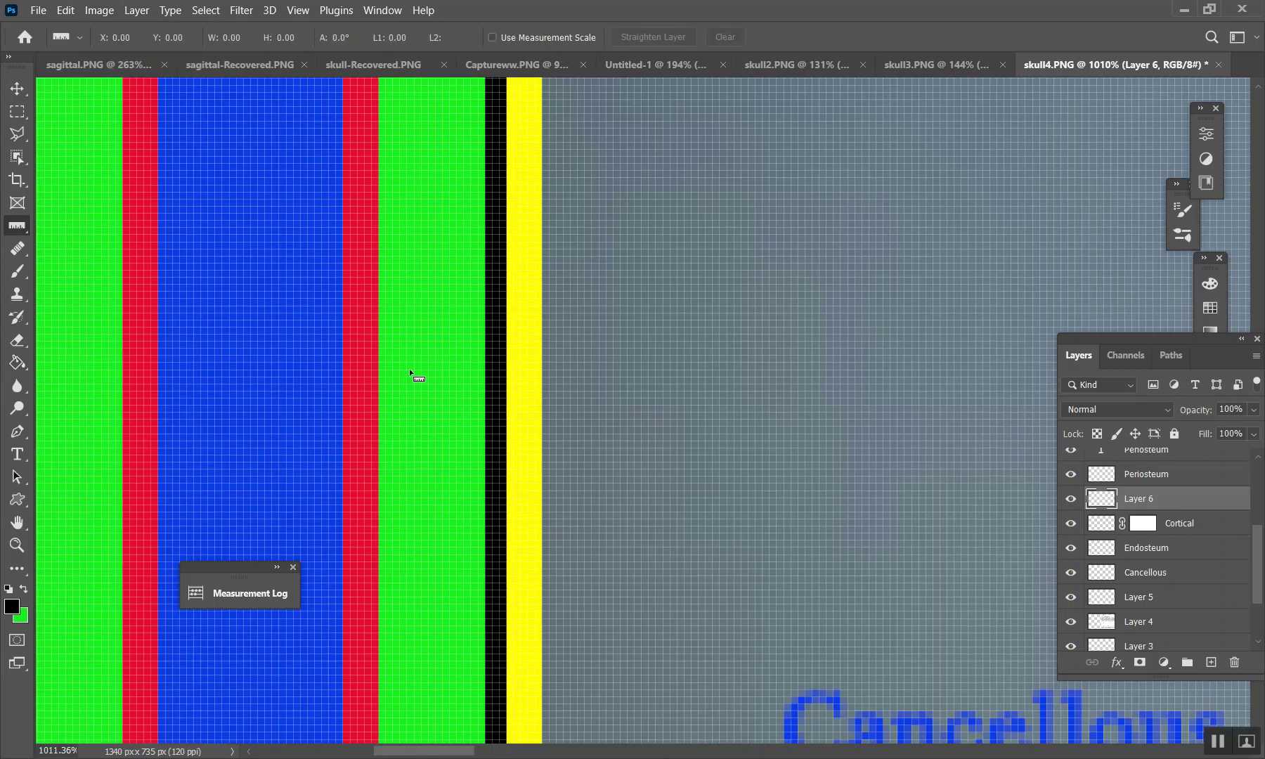
{"action": "scroll", "coordinate": [409, 369], "scroll_direction": "up", "scroll_amount": 3}
{"action": "left_click_drag", "start_coordinate": [361, 370], "coordinate": [444, 370]}
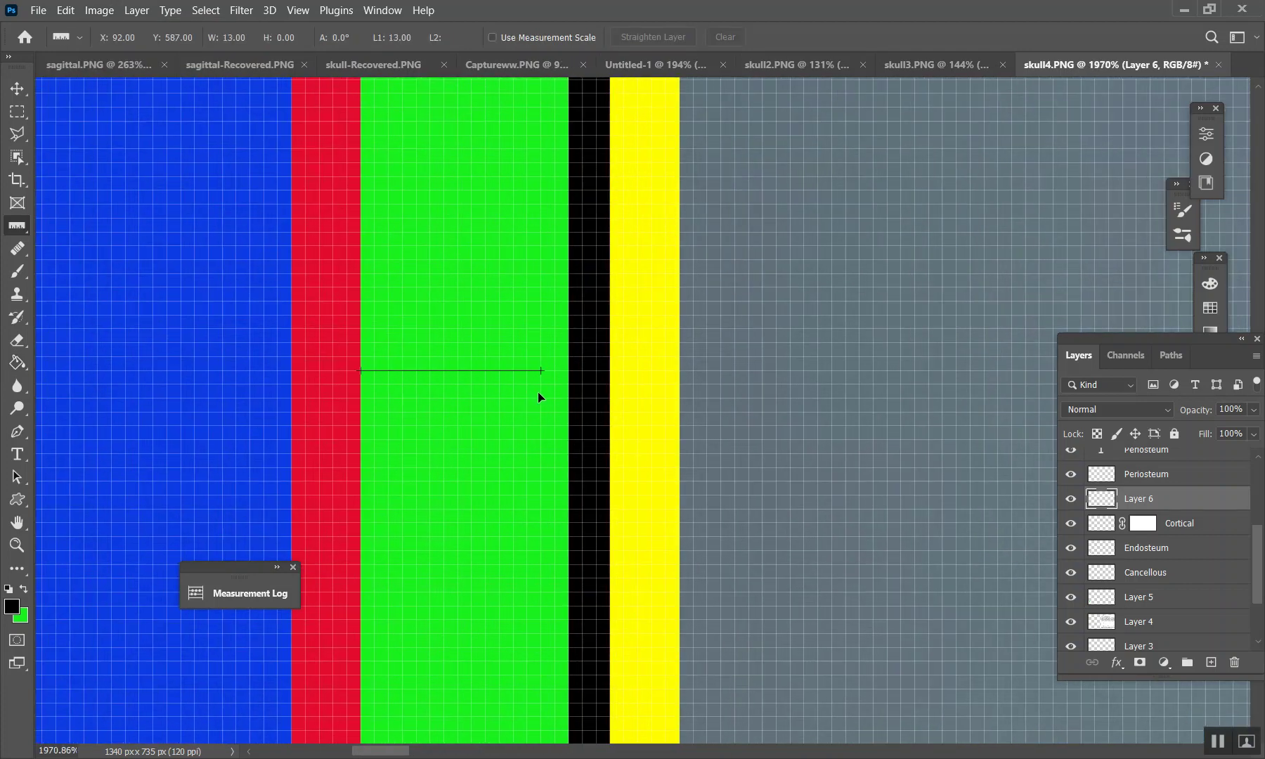
{"action": "scroll", "coordinate": [551, 395], "scroll_direction": "down", "scroll_amount": 3}
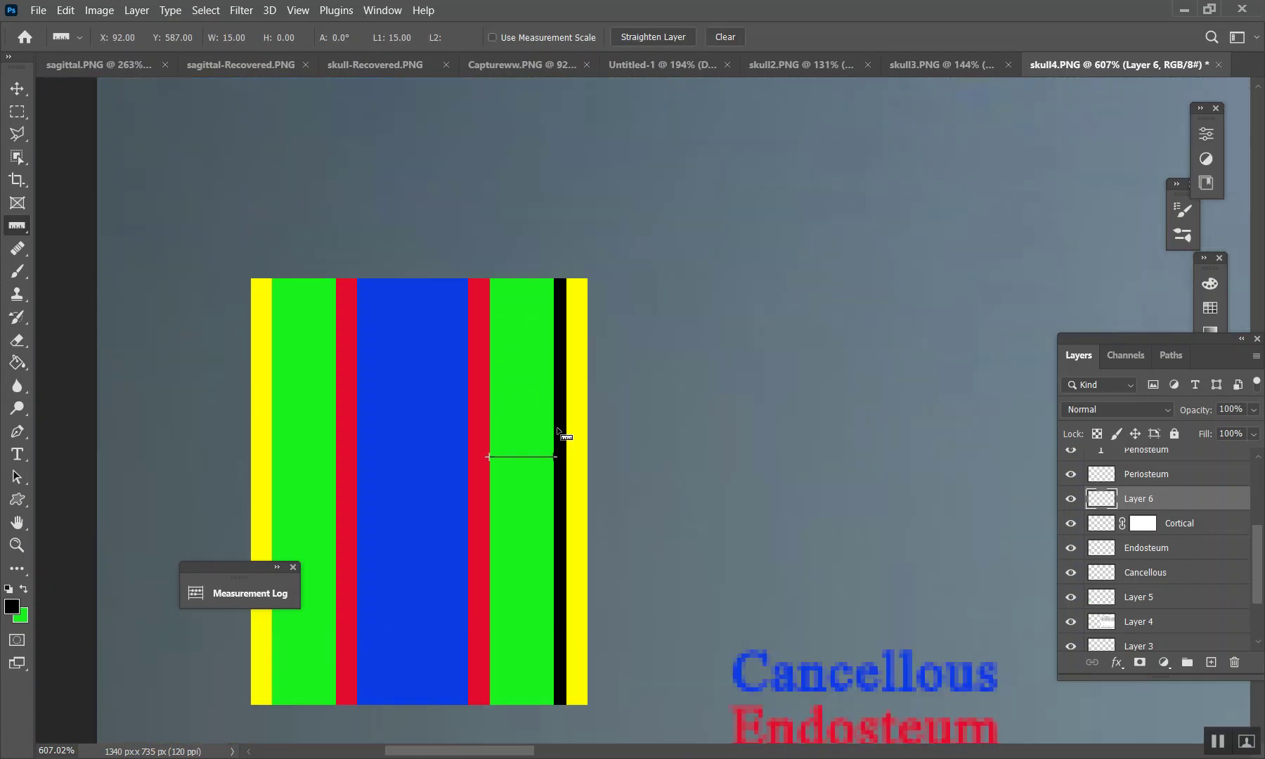
Extend the ruler across the black strip to measure the combined thickness, comparing it with the green strip alone.
{"action": "scroll", "coordinate": [561, 457], "scroll_direction": "up", "scroll_amount": 4}
{"action": "left_click_drag", "start_coordinate": [549, 433], "coordinate": [595, 433]}
{"action": "scroll", "coordinate": [386, 437], "scroll_direction": "down", "scroll_amount": 3}
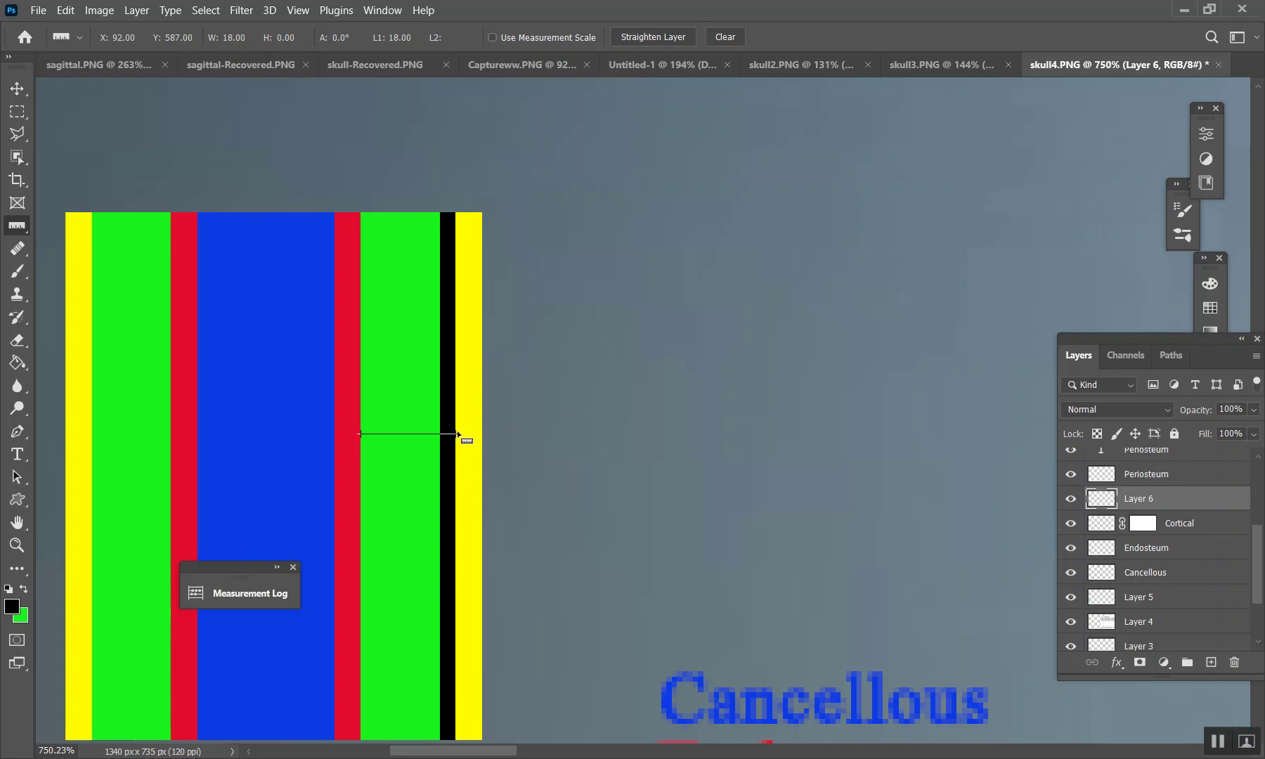
{"action": "left_click_drag", "start_coordinate": [451, 433], "coordinate": [440, 435]}
{"action": "scroll", "coordinate": [460, 444], "scroll_direction": "down", "scroll_amount": 2}
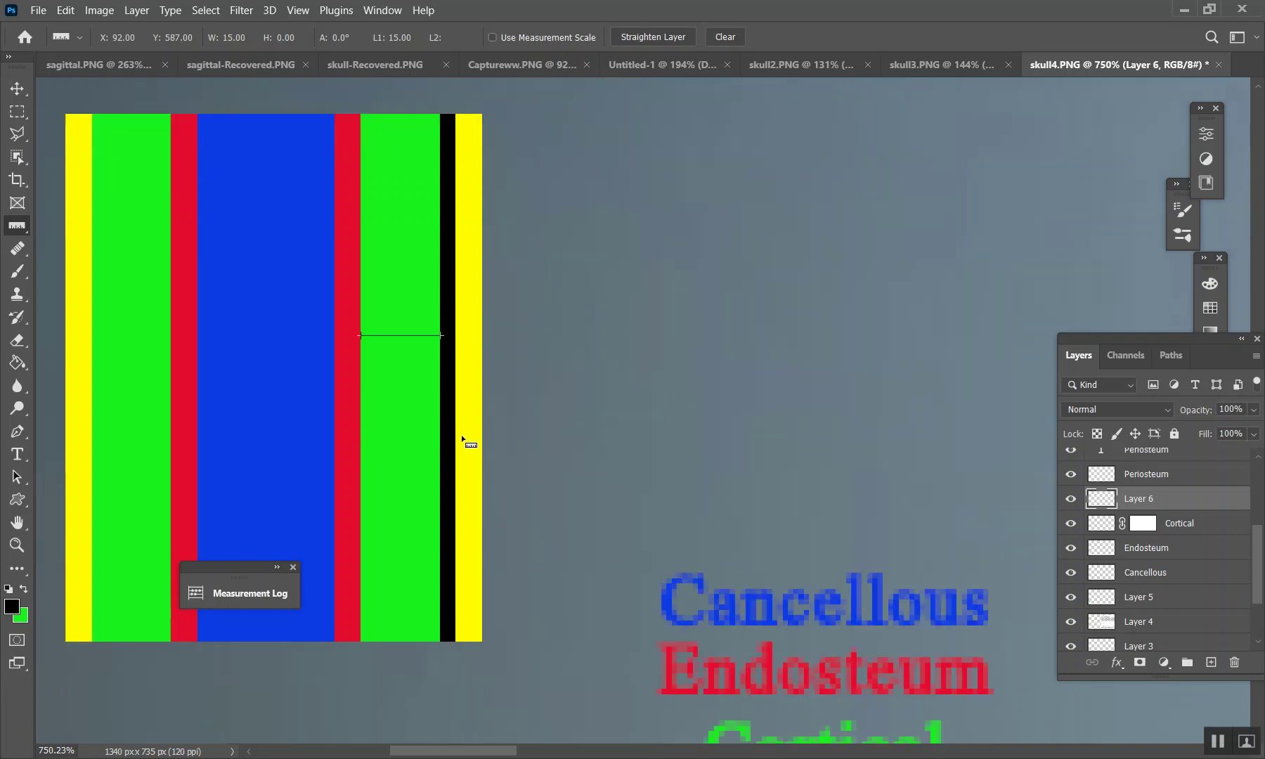
{"action": "scroll", "coordinate": [464, 421], "scroll_direction": "down", "scroll_amount": 2}
{"action": "left_click_drag", "start_coordinate": [446, 365], "coordinate": [454, 365]}
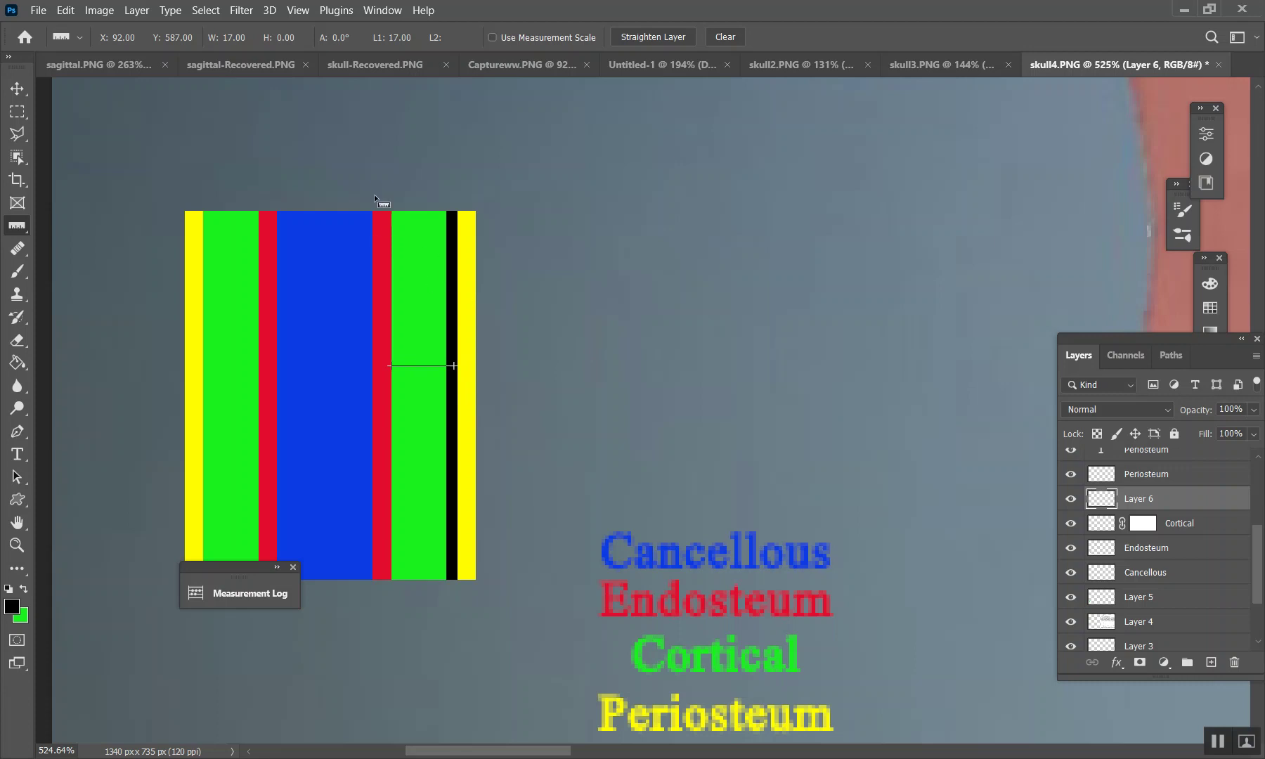
{"action": "scroll", "coordinate": [378, 254], "scroll_direction": "up", "scroll_amount": 5}
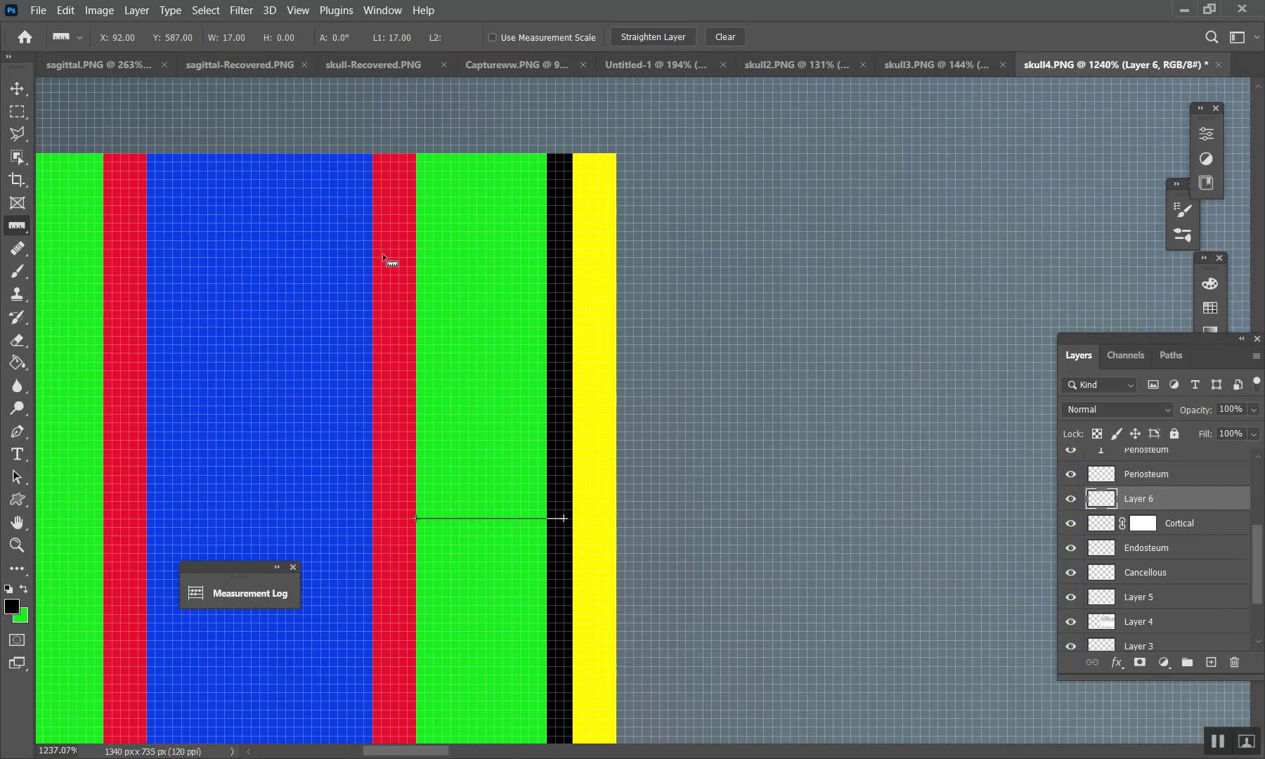
{"action": "scroll", "coordinate": [406, 169], "scroll_direction": "down", "scroll_amount": 1}
{"action": "scroll", "coordinate": [413, 186], "scroll_direction": "down", "scroll_amount": 3}
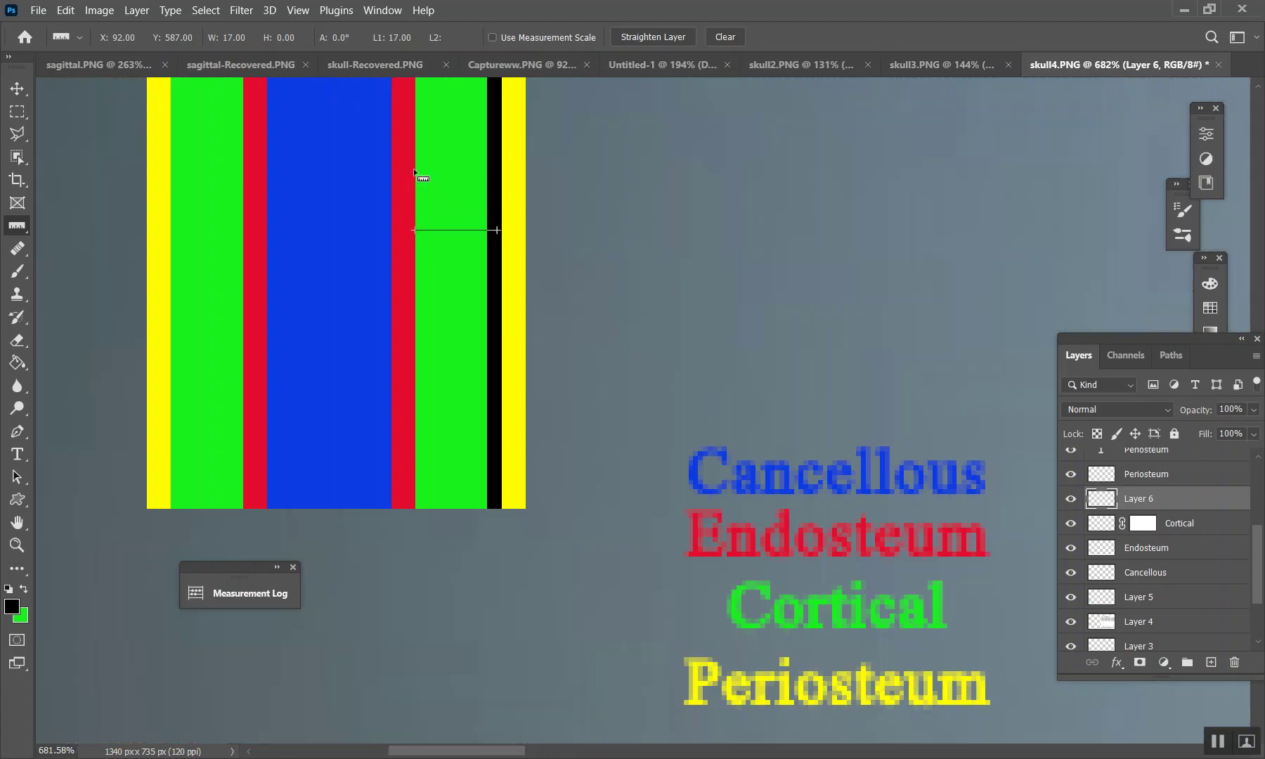
{"action": "scroll", "coordinate": [415, 191], "scroll_direction": "up", "scroll_amount": 2}
{"action": "scroll", "coordinate": [406, 227], "scroll_direction": "down", "scroll_amount": 4}
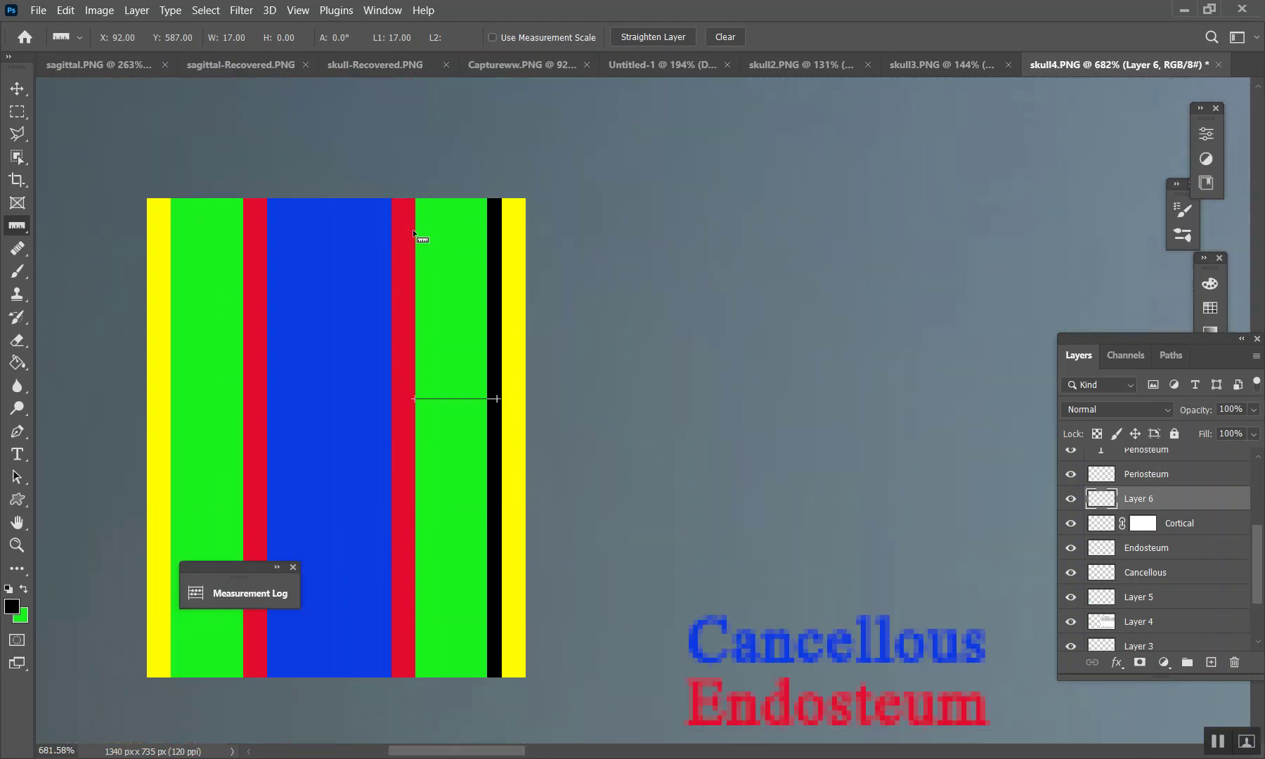
{"action": "scroll", "coordinate": [523, 199], "scroll_direction": "down", "scroll_amount": 2}
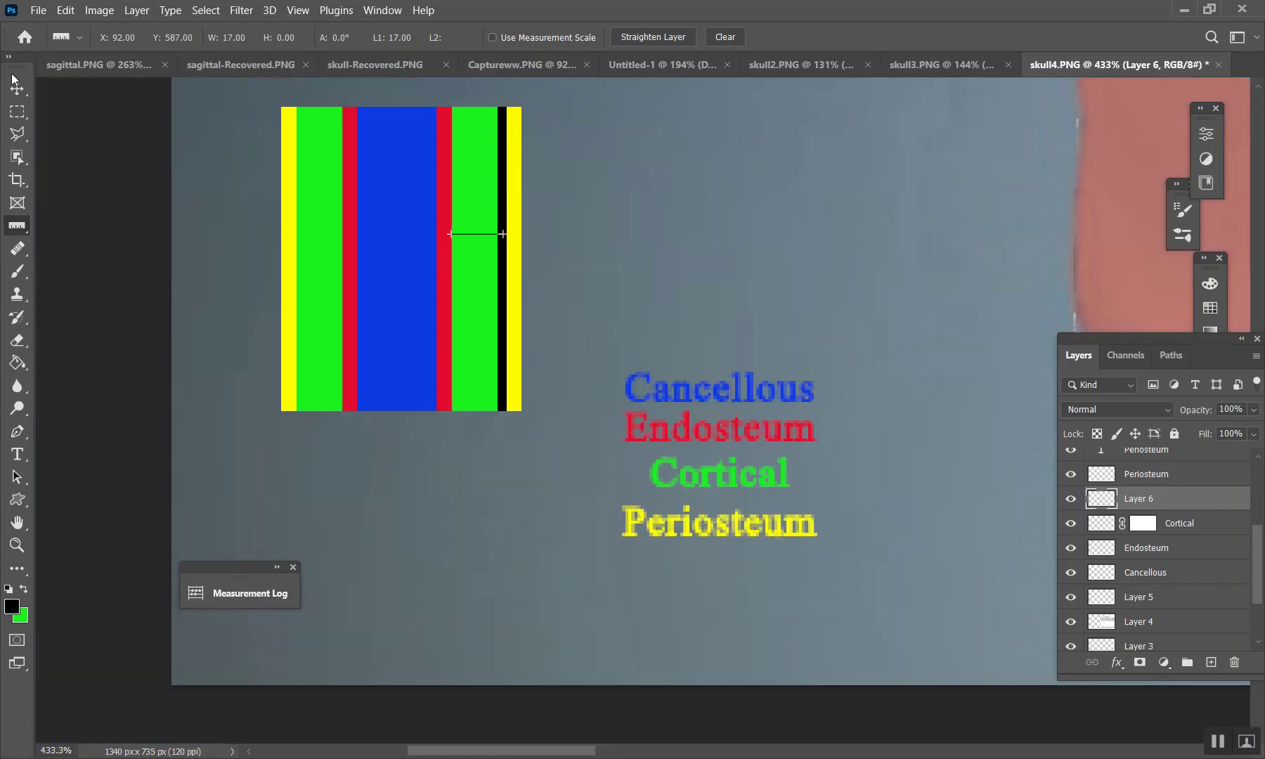
Make a full-height rectangular selection along the green strip's inner edge next to the red strip, as wide as the black strip.
{"action": "left_click", "coordinate": [18, 111]}
{"action": "scroll", "coordinate": [407, 141], "scroll_direction": "up", "scroll_amount": 4}
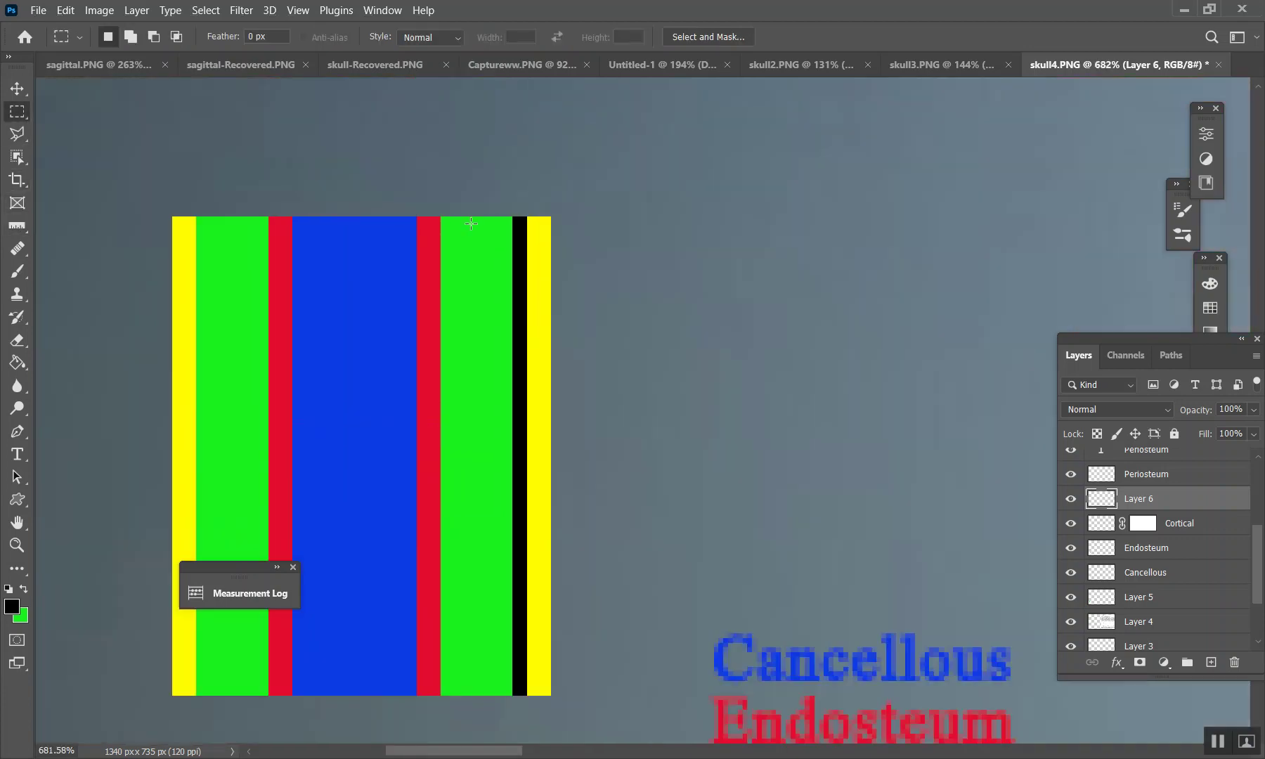
{"action": "scroll", "coordinate": [413, 126], "scroll_direction": "down", "scroll_amount": 3}
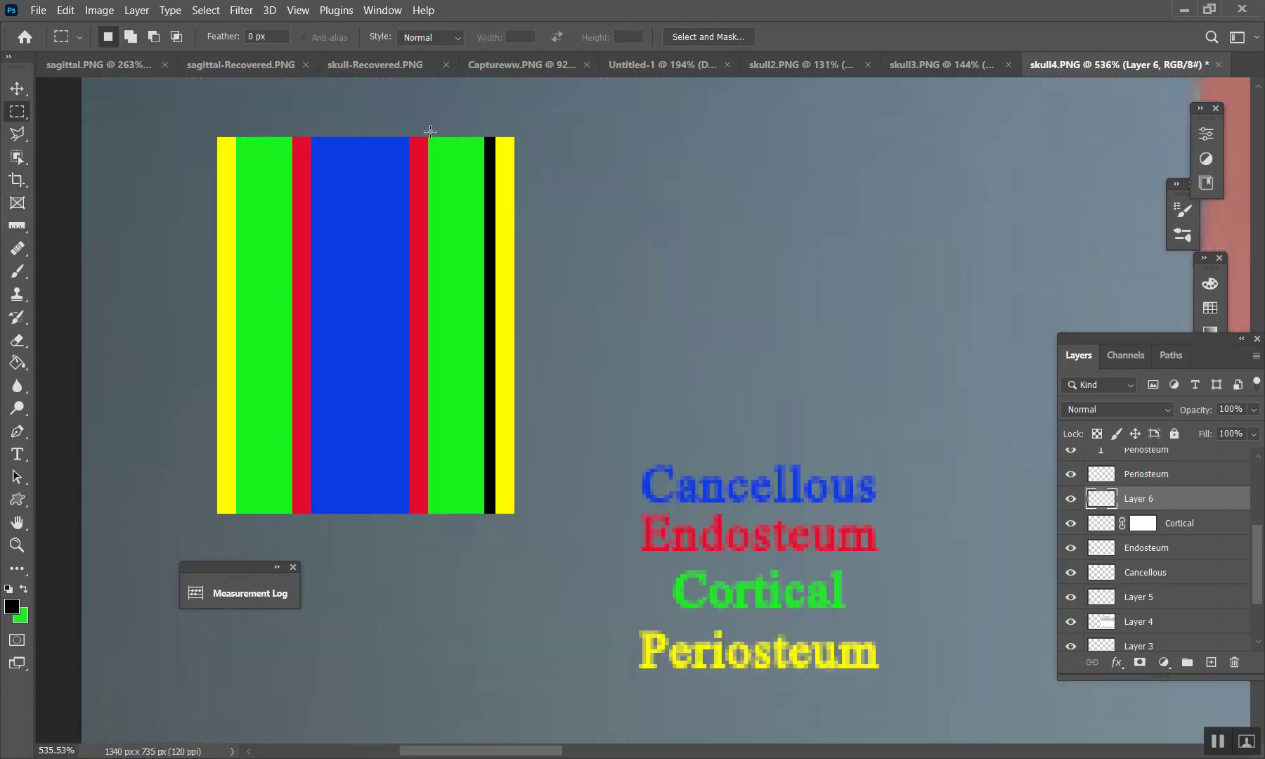
{"action": "scroll", "coordinate": [421, 133], "scroll_direction": "up", "scroll_amount": 4}
{"action": "left_click_drag", "start_coordinate": [435, 135], "coordinate": [458, 646]}
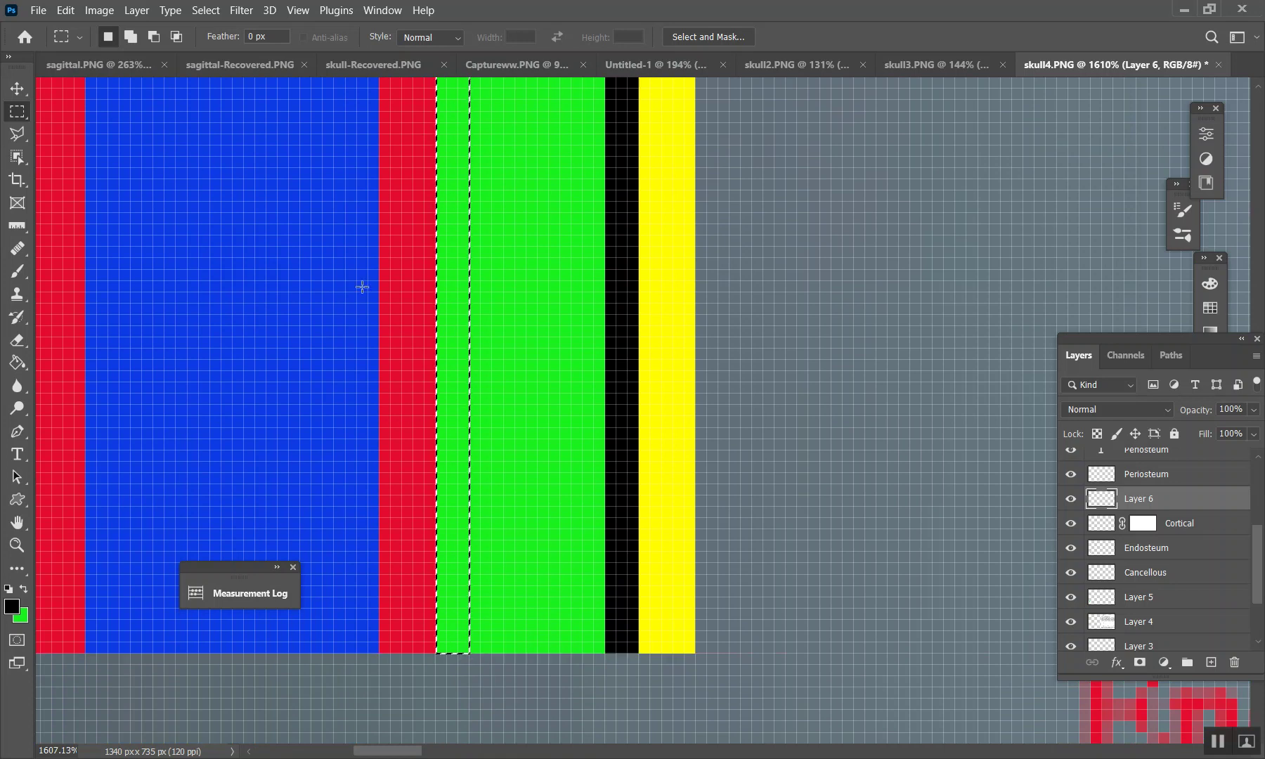
{"action": "scroll", "coordinate": [324, 277], "scroll_direction": "down", "scroll_amount": 3}
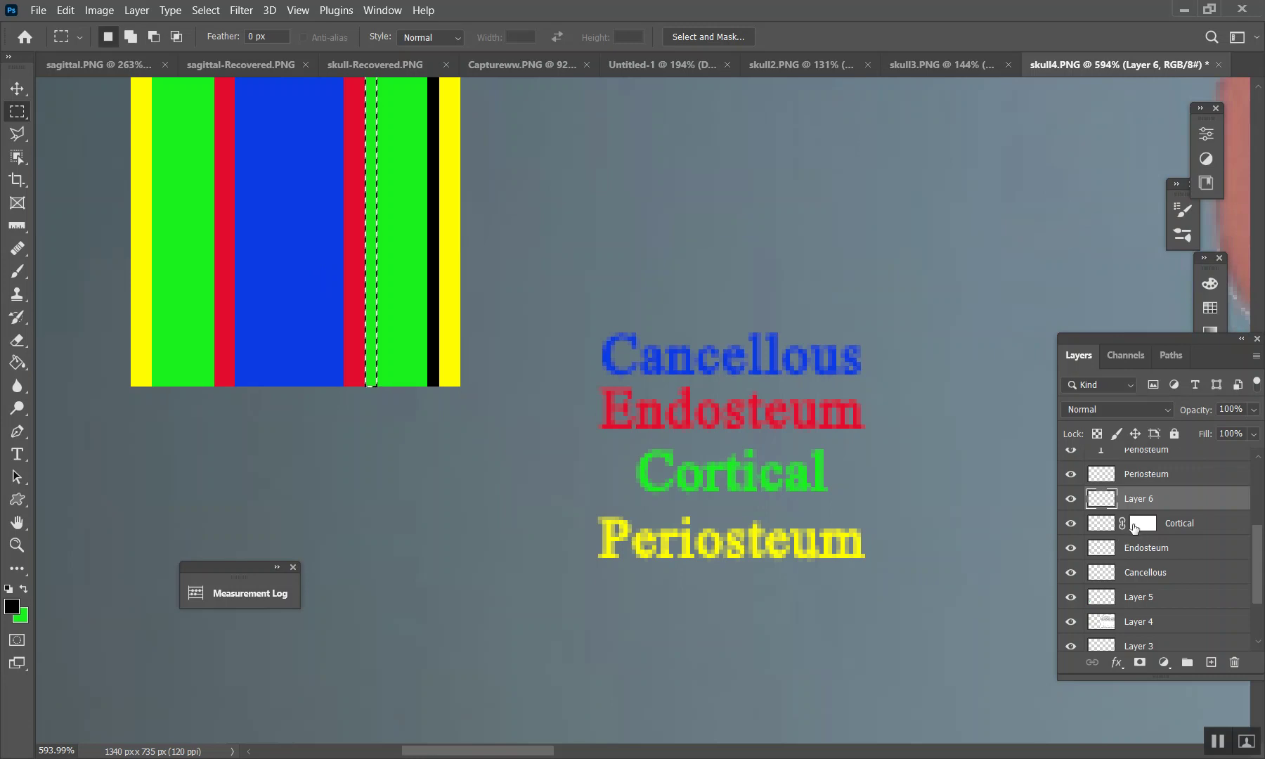
Brush black on the Cortical layer mask to hide the selected inner slice of the green strip, and deselect.
{"action": "left_click", "coordinate": [1140, 525]}
{"action": "left_click", "coordinate": [16, 273]}
{"action": "scroll", "coordinate": [373, 422], "scroll_direction": "up", "scroll_amount": 2}
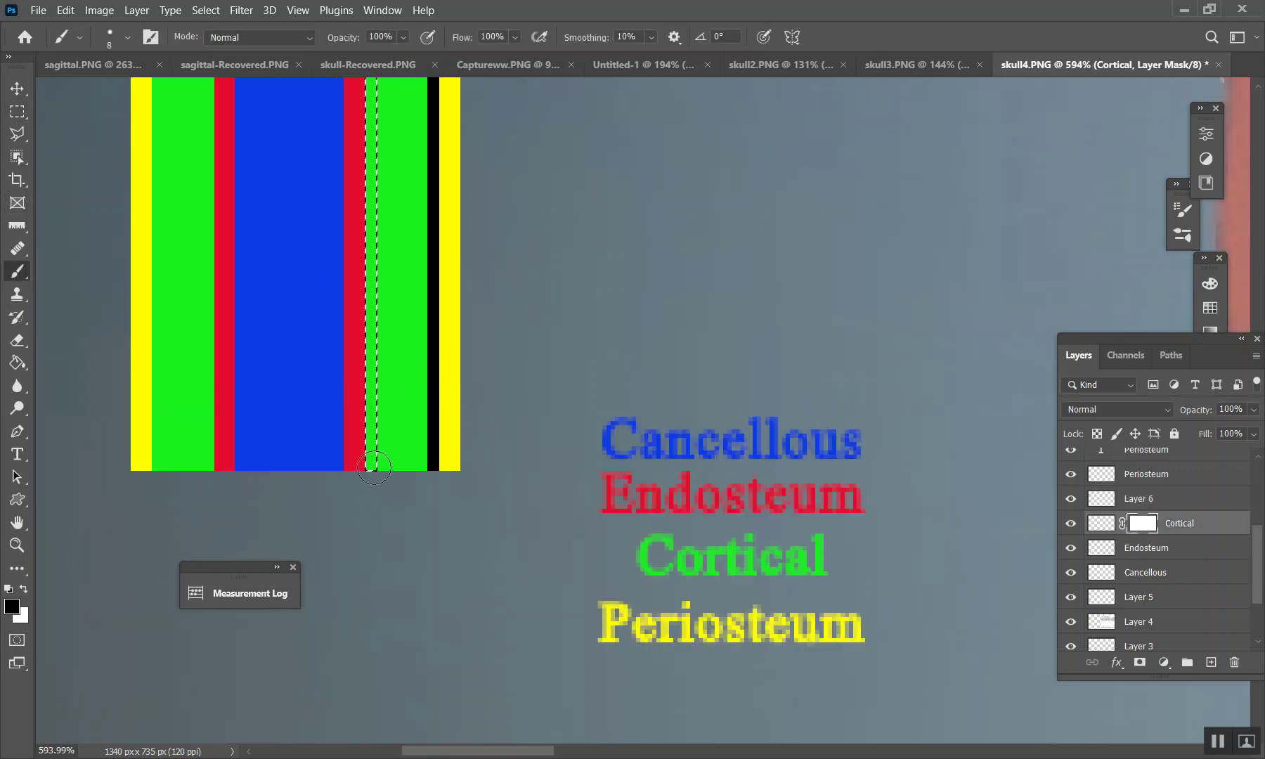
{"action": "scroll", "coordinate": [373, 215], "scroll_direction": "up", "scroll_amount": 4}
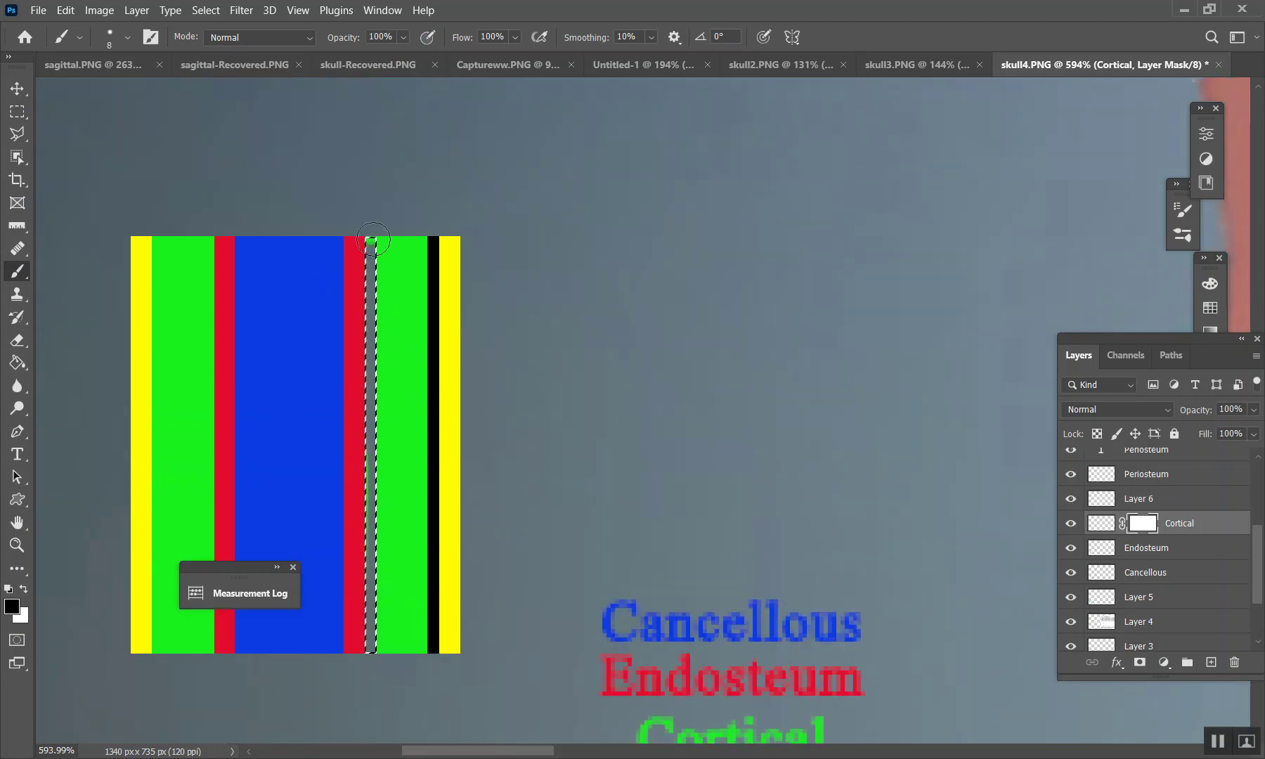
{"action": "key", "text": "ctrl+d"}
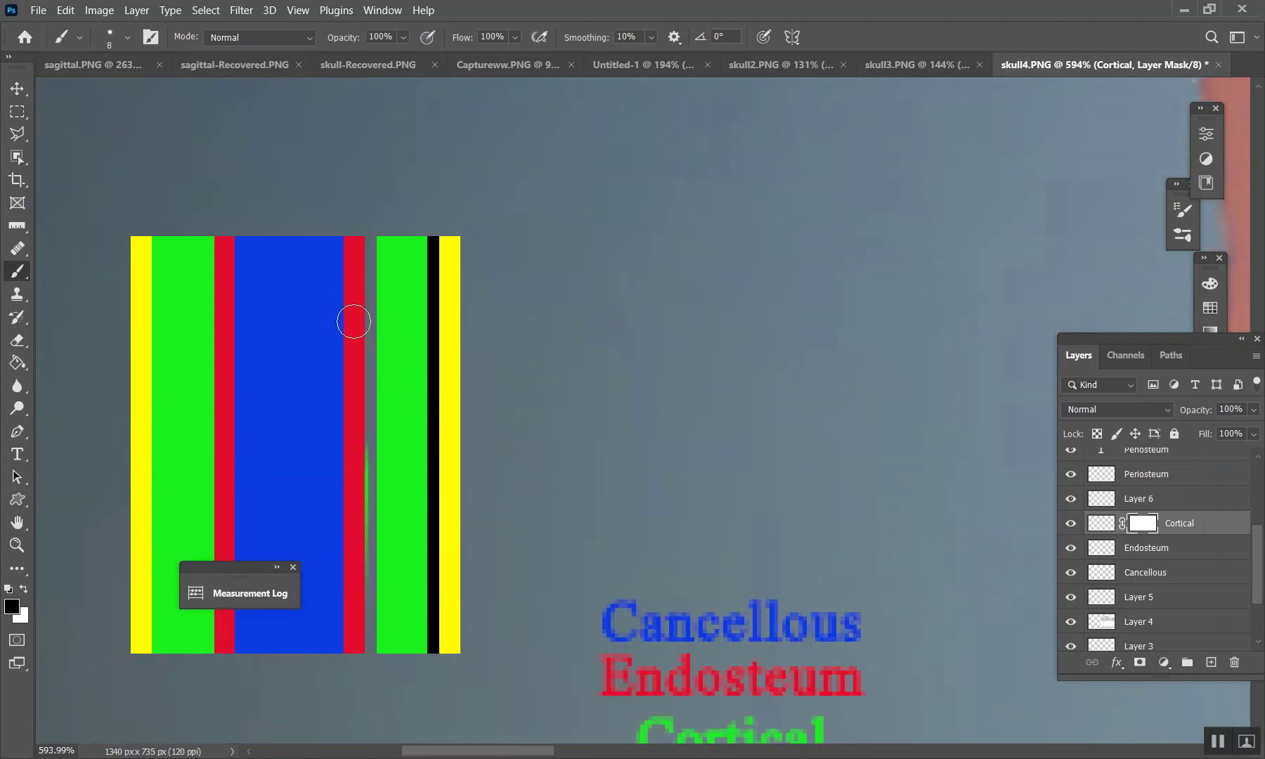
Restore the selection around the green strip's inner slice to clear the leftover green from it, and deselect.
{"action": "key", "text": "ctrl+z"}
{"action": "scroll", "coordinate": [365, 491], "scroll_direction": "up", "scroll_amount": 8}
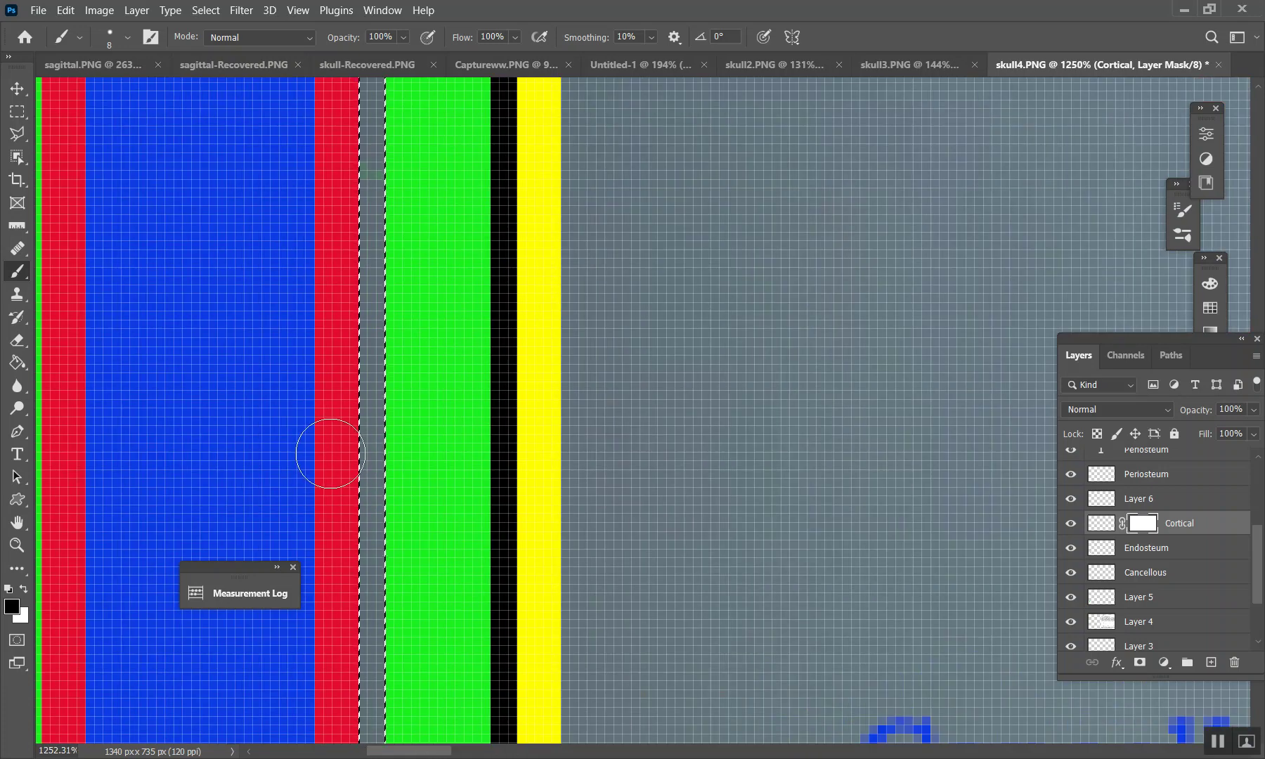
{"action": "scroll", "coordinate": [330, 453], "scroll_direction": "down", "scroll_amount": 6}
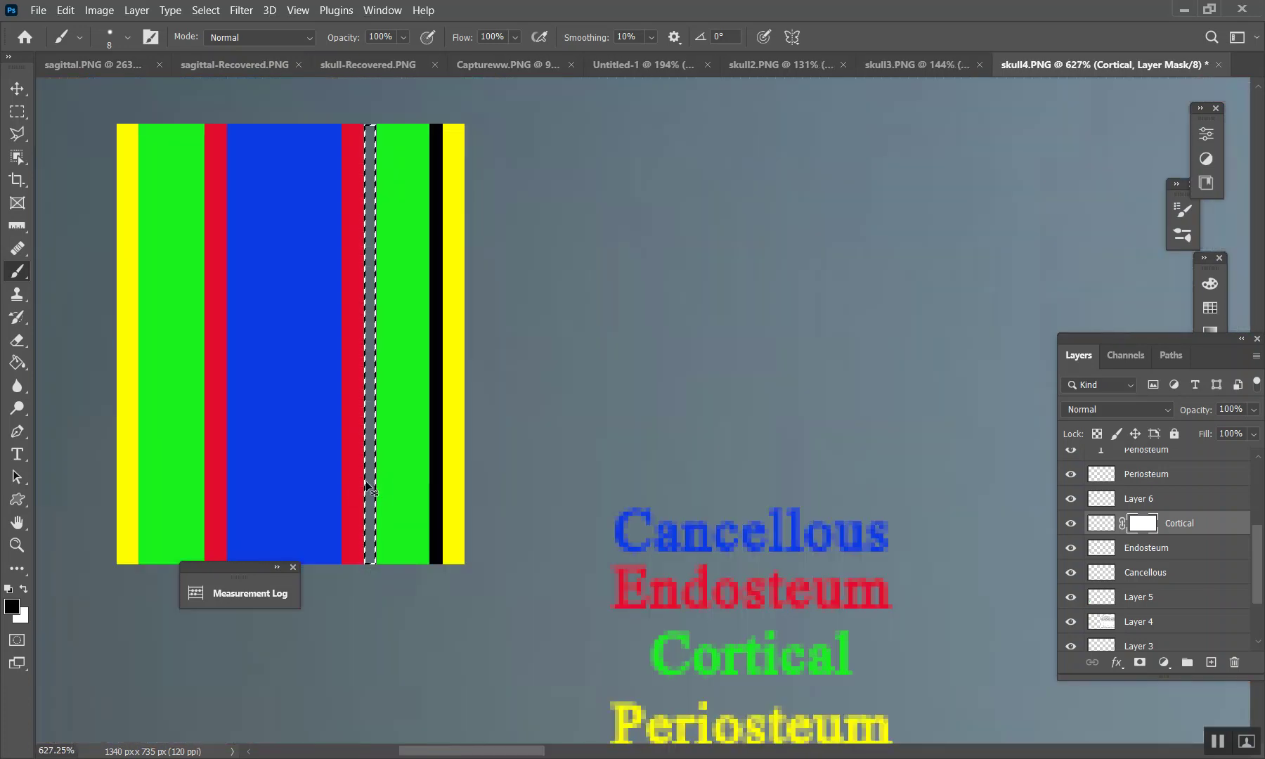
{"action": "key", "text": "ctrl+d"}
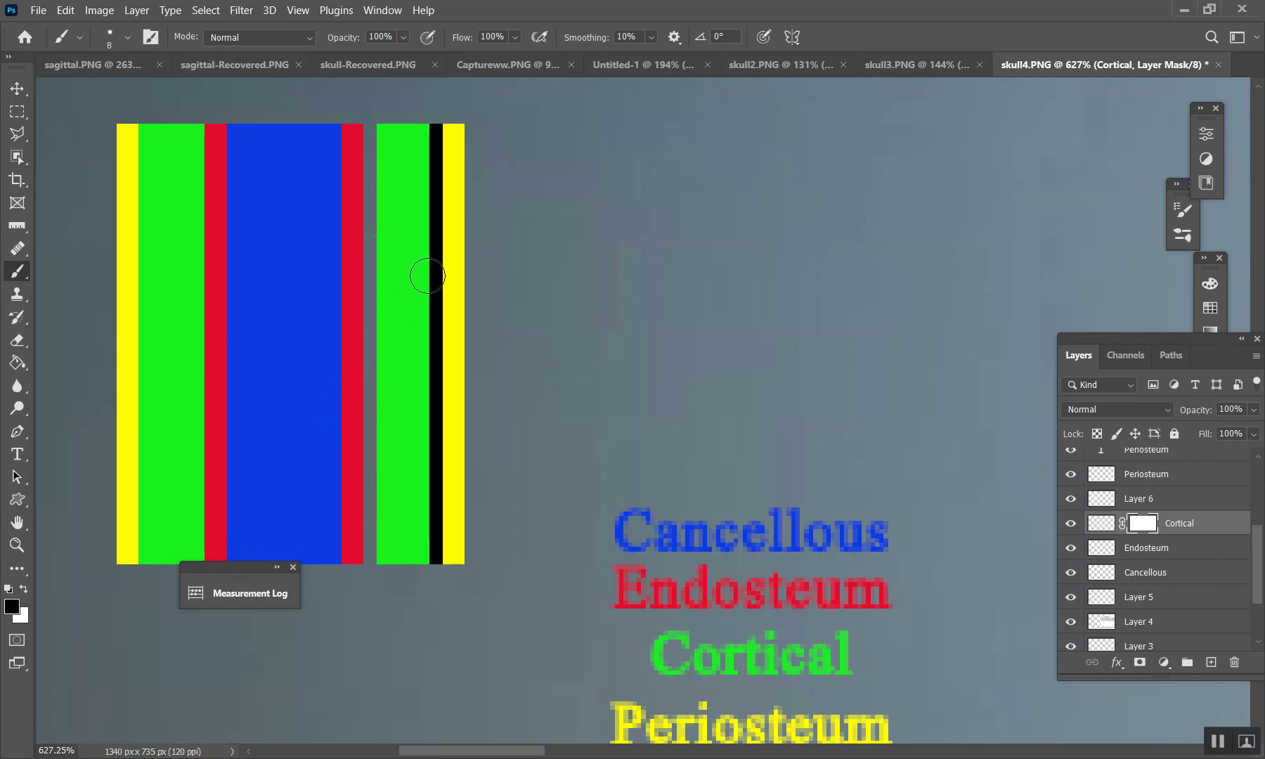
Measure the original cortical width with the Ruler tool, from the red strip's edge across the hidden slice to the black strip.
{"action": "left_click", "coordinate": [106, 14]}
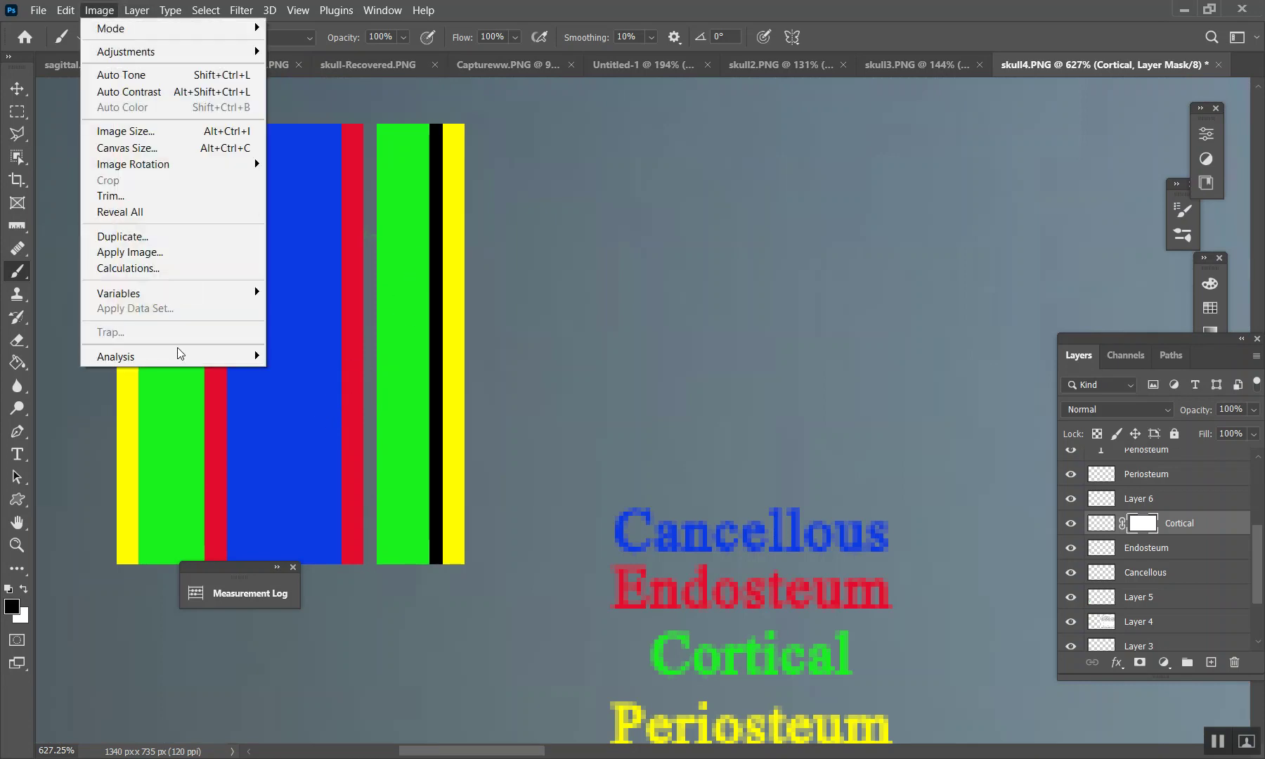
{"action": "mouse_move", "coordinate": [179, 356]}
{"action": "left_click", "coordinate": [295, 412]}
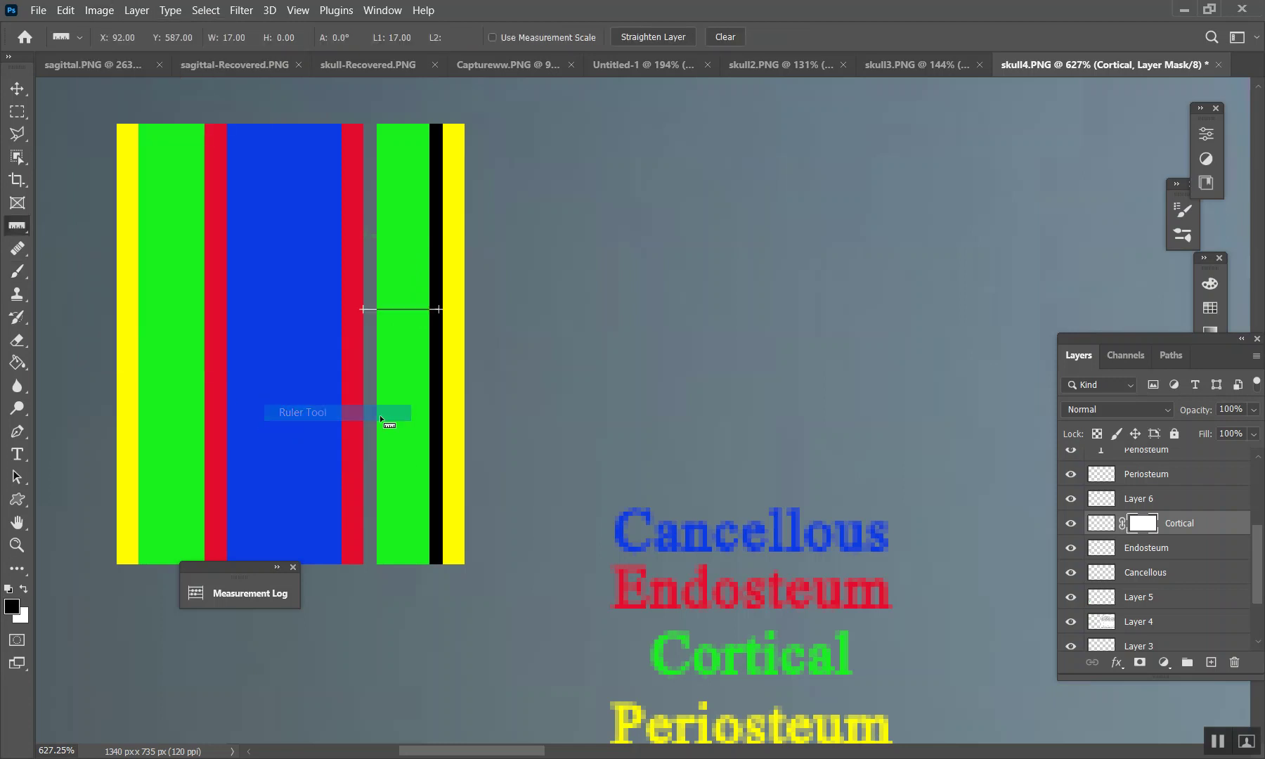
{"action": "scroll", "coordinate": [396, 379], "scroll_direction": "up", "scroll_amount": 5}
{"action": "scroll", "coordinate": [457, 309], "scroll_direction": "up", "scroll_amount": 3}
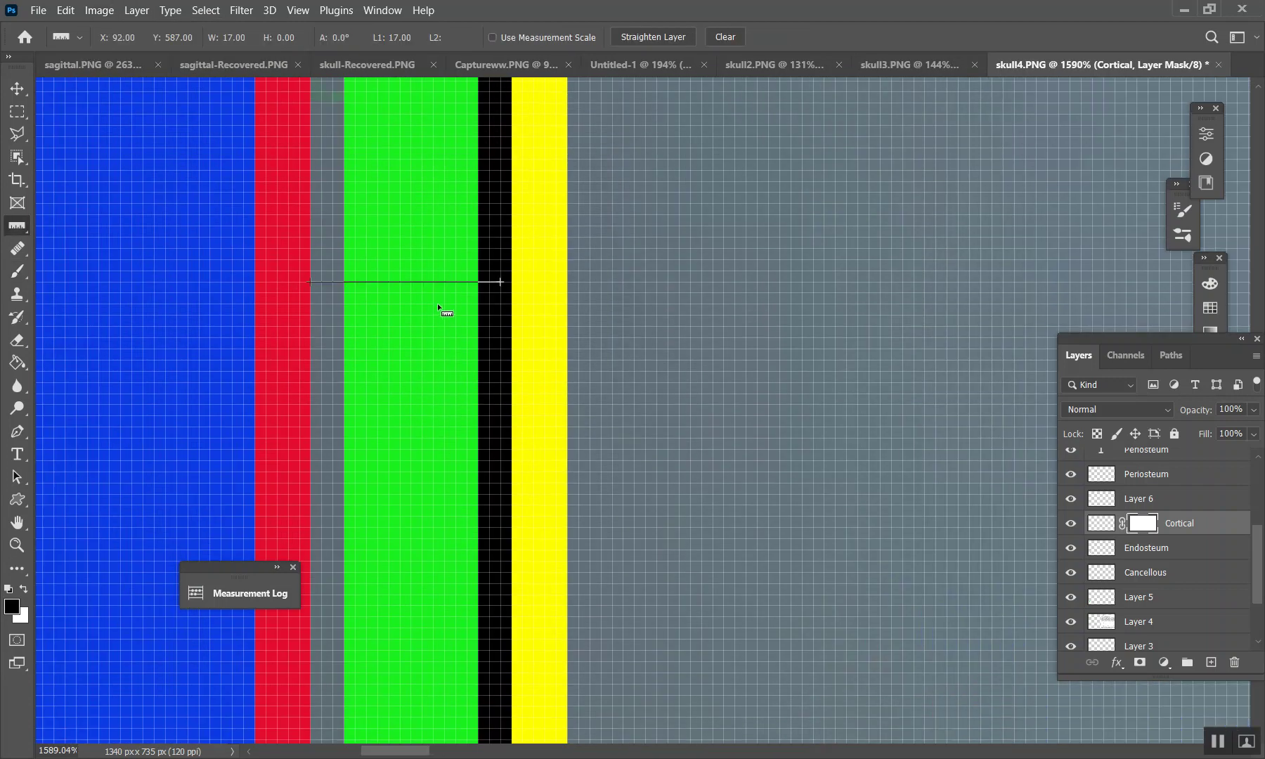
{"action": "left_click_drag", "start_coordinate": [455, 303], "coordinate": [488, 324]}
{"action": "left_click_drag", "start_coordinate": [309, 269], "coordinate": [421, 270]}
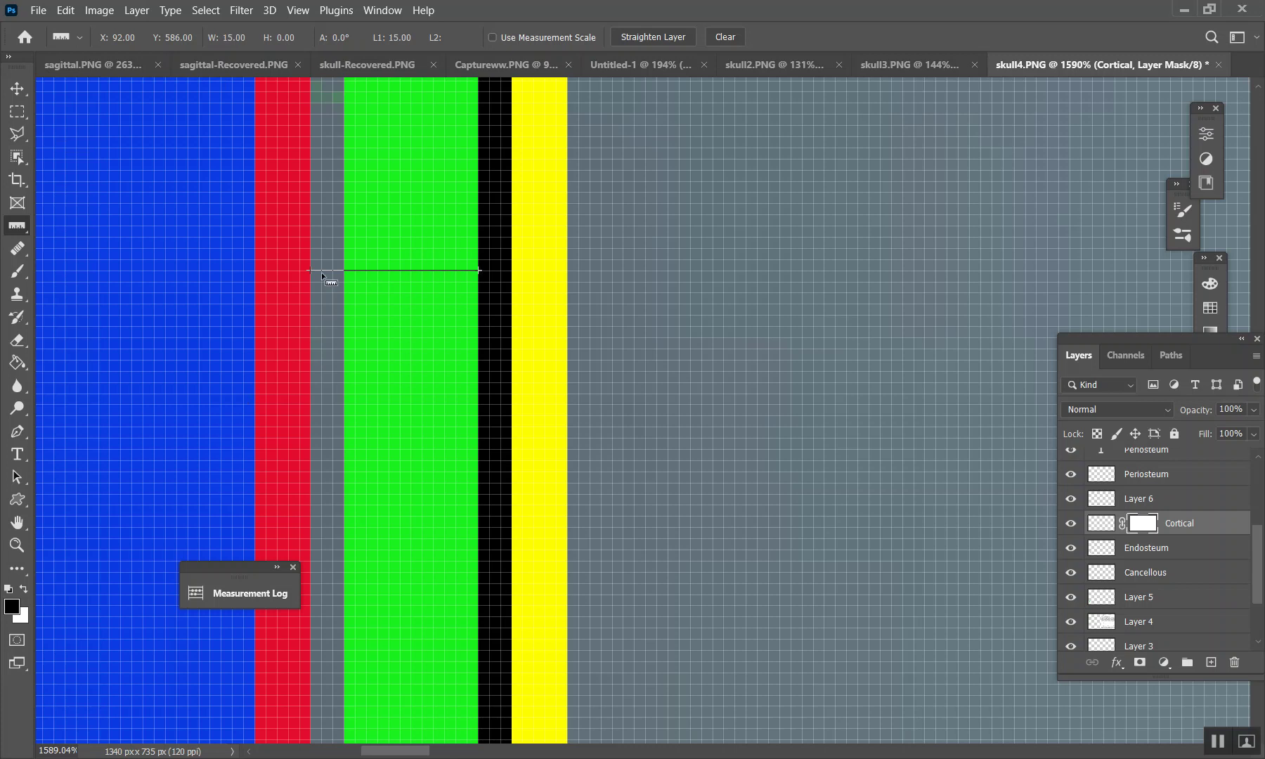
{"action": "scroll", "coordinate": [309, 278], "scroll_direction": "up", "scroll_amount": 3}
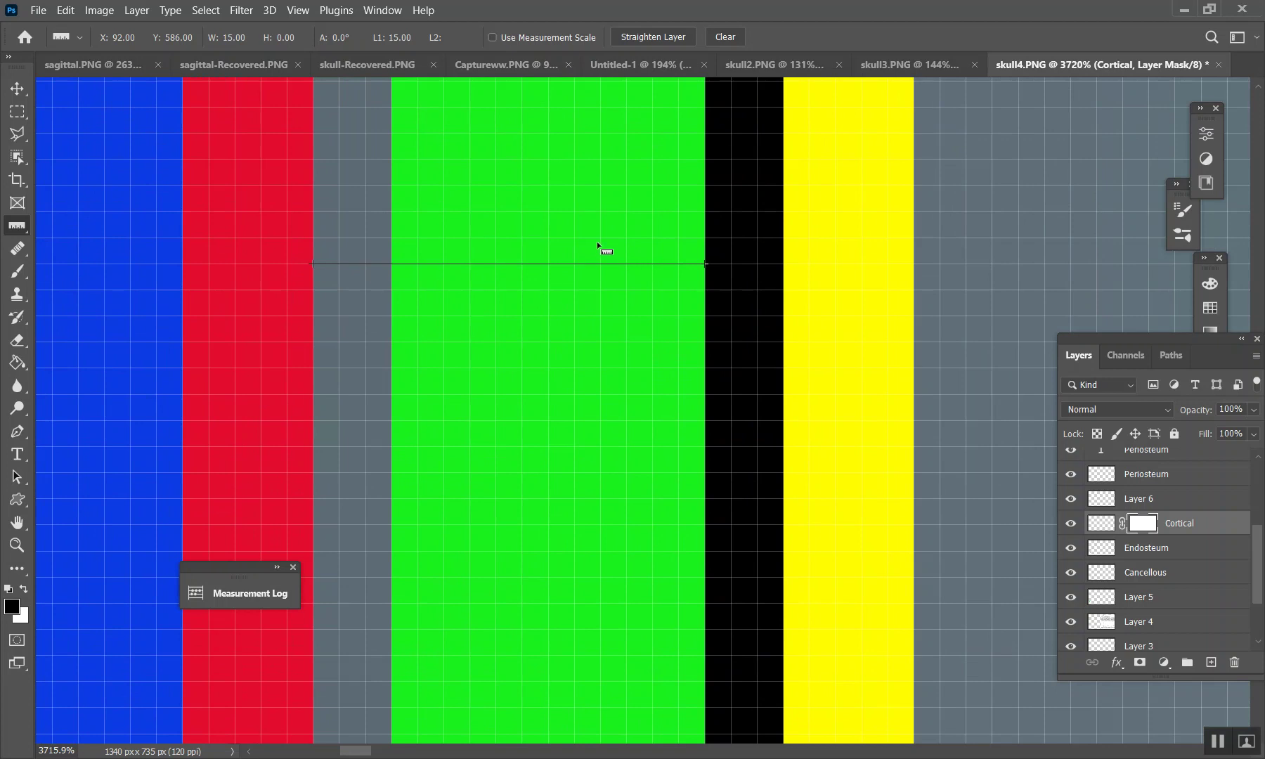
{"action": "scroll", "coordinate": [352, 204], "scroll_direction": "down", "scroll_amount": 2}
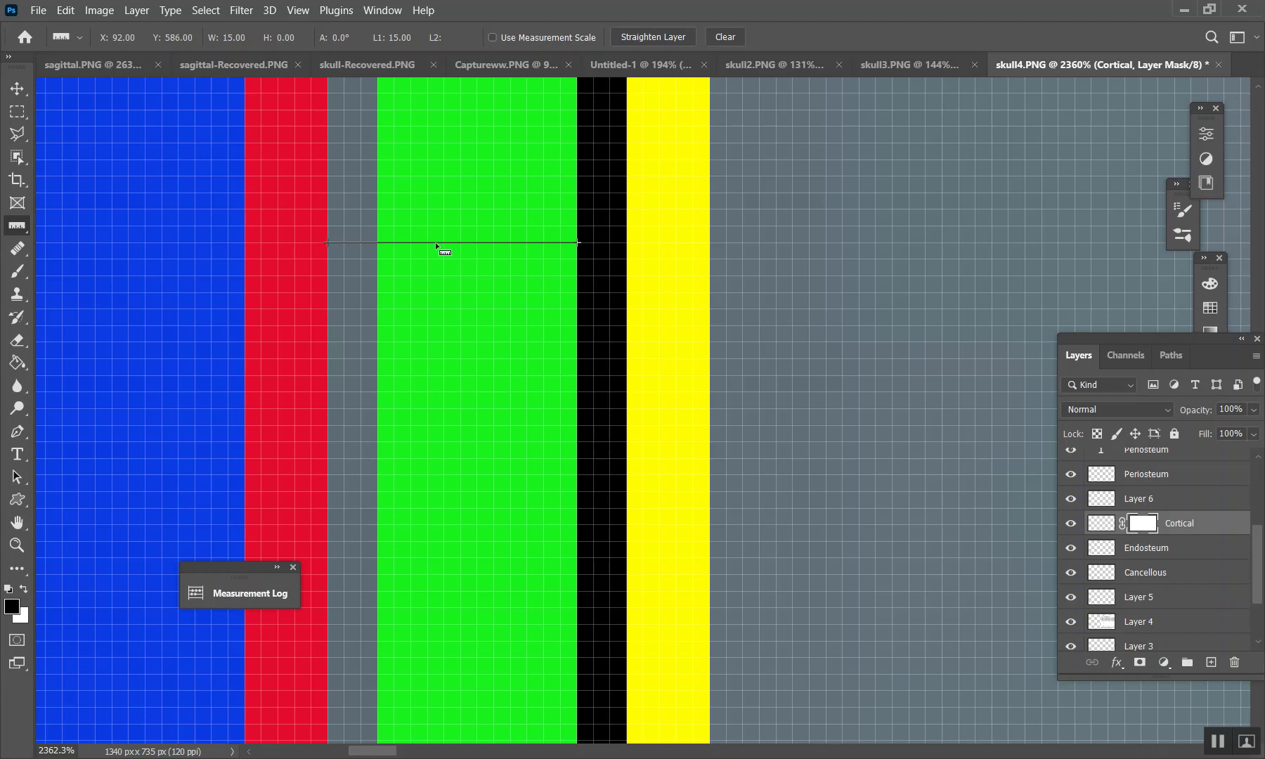
Reposition the ruler's ends to measure from the green strip's new inner edge to the black strip's outer edge.
{"action": "left_click_drag", "start_coordinate": [479, 241], "coordinate": [498, 241]}
{"action": "left_click_drag", "start_coordinate": [526, 243], "coordinate": [582, 244]}
{"action": "scroll", "coordinate": [555, 239], "scroll_direction": "down", "scroll_amount": 1}
{"action": "scroll", "coordinate": [523, 228], "scroll_direction": "down", "scroll_amount": 2}
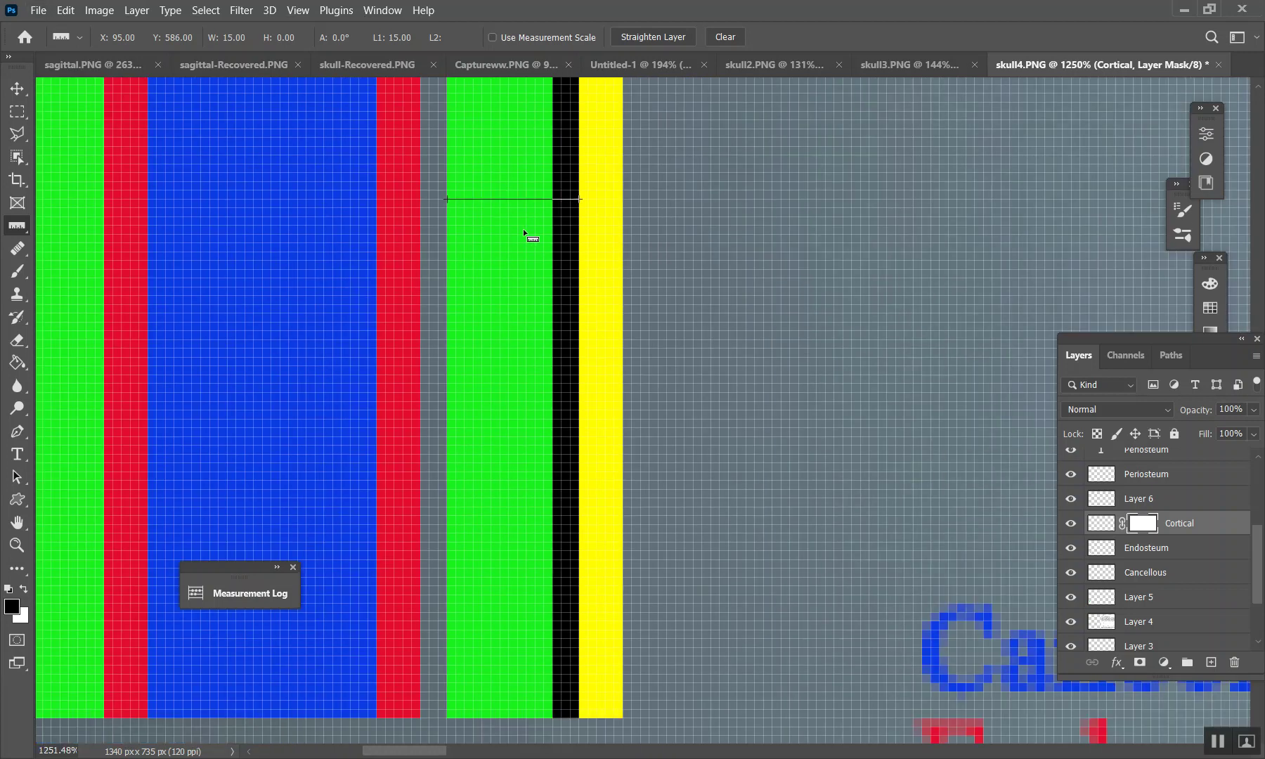
{"action": "scroll", "coordinate": [518, 227], "scroll_direction": "down", "scroll_amount": 3}
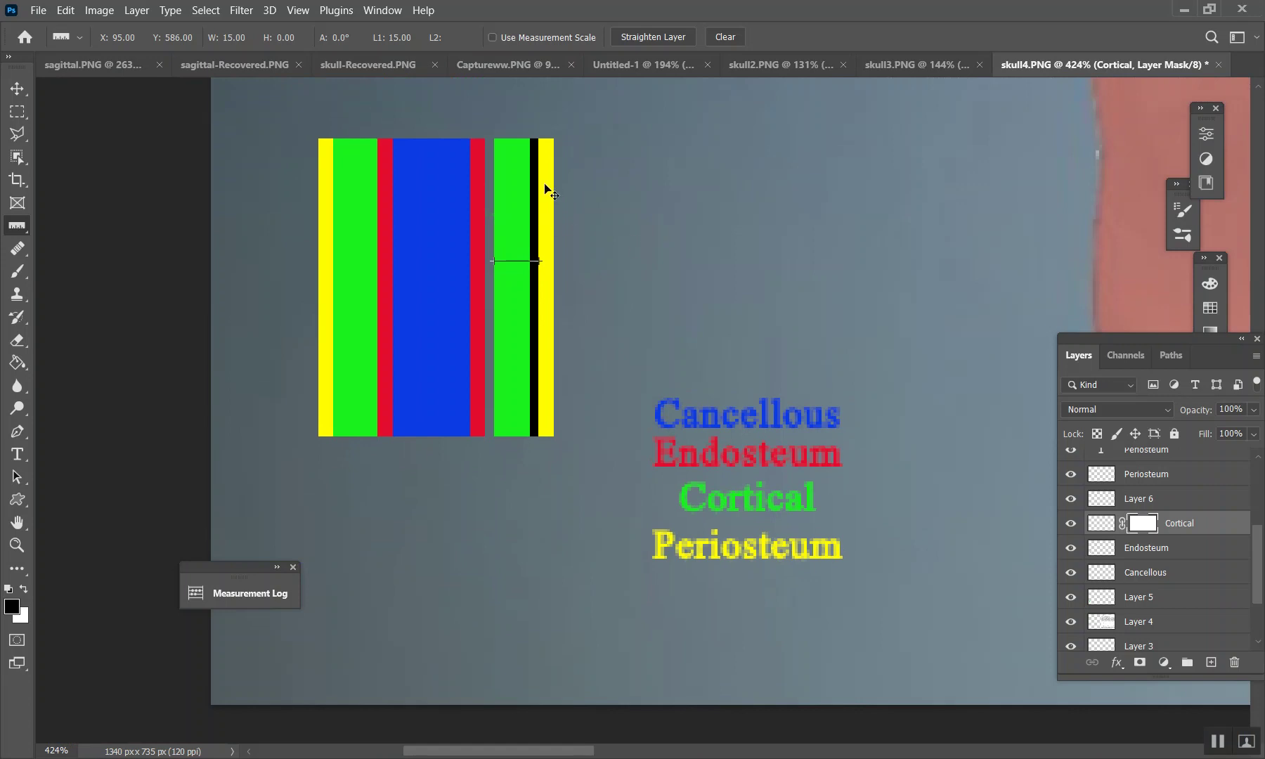
Undo back to the diagram without the black strip or hidden slice, redo both changes for comparison, and deselect.
{"action": "key", "text": "ctrl+z"}
{"action": "key", "text": "ctrl+z"}
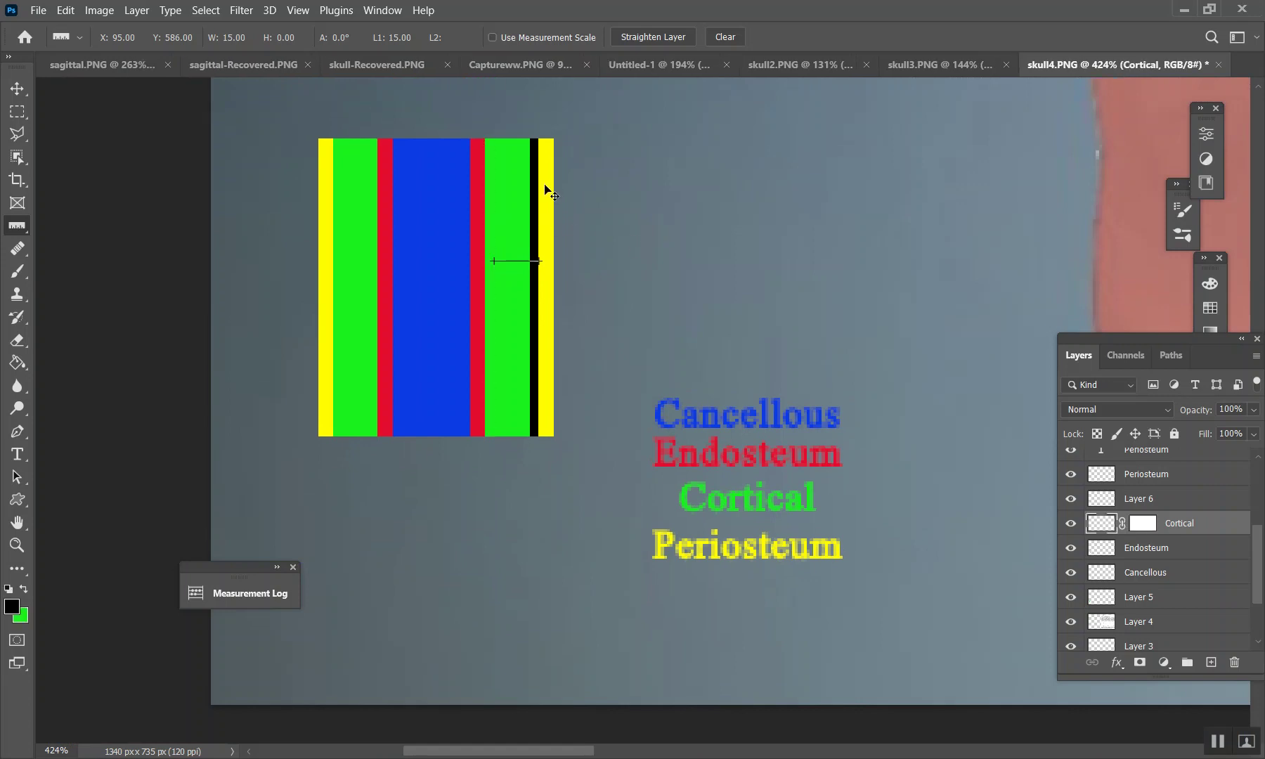
{"action": "key", "text": "ctrl+z"}
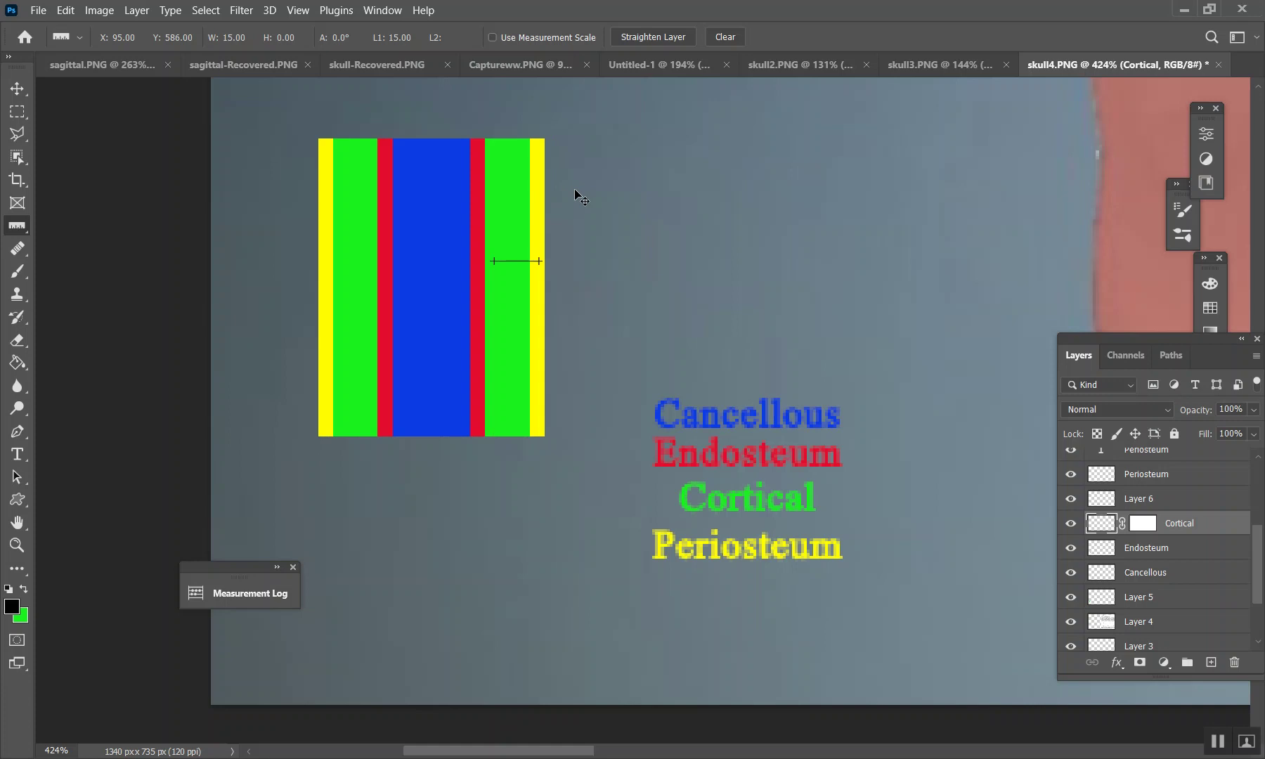
{"action": "key", "text": "ctrl+shift+z"}
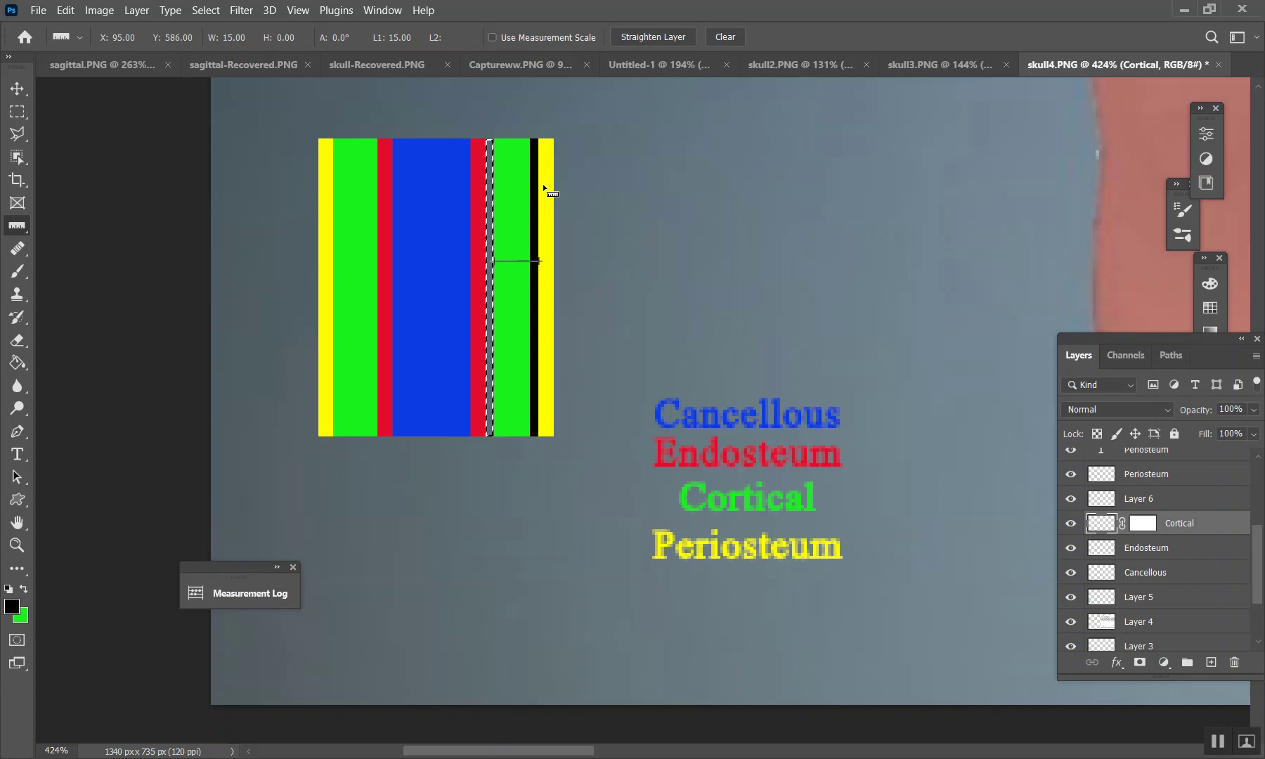
{"action": "left_click_drag", "start_coordinate": [495, 750], "coordinate": [465, 706]}
{"action": "key", "text": "ctrl+d"}
Brush a thin black curve inside the mandible's chin on a new layer above the Mandible layer, with brush size 2.
{"action": "left_click_drag", "start_coordinate": [497, 754], "coordinate": [696, 740]}
{"action": "scroll", "coordinate": [633, 491], "scroll_direction": "down", "scroll_amount": 2}
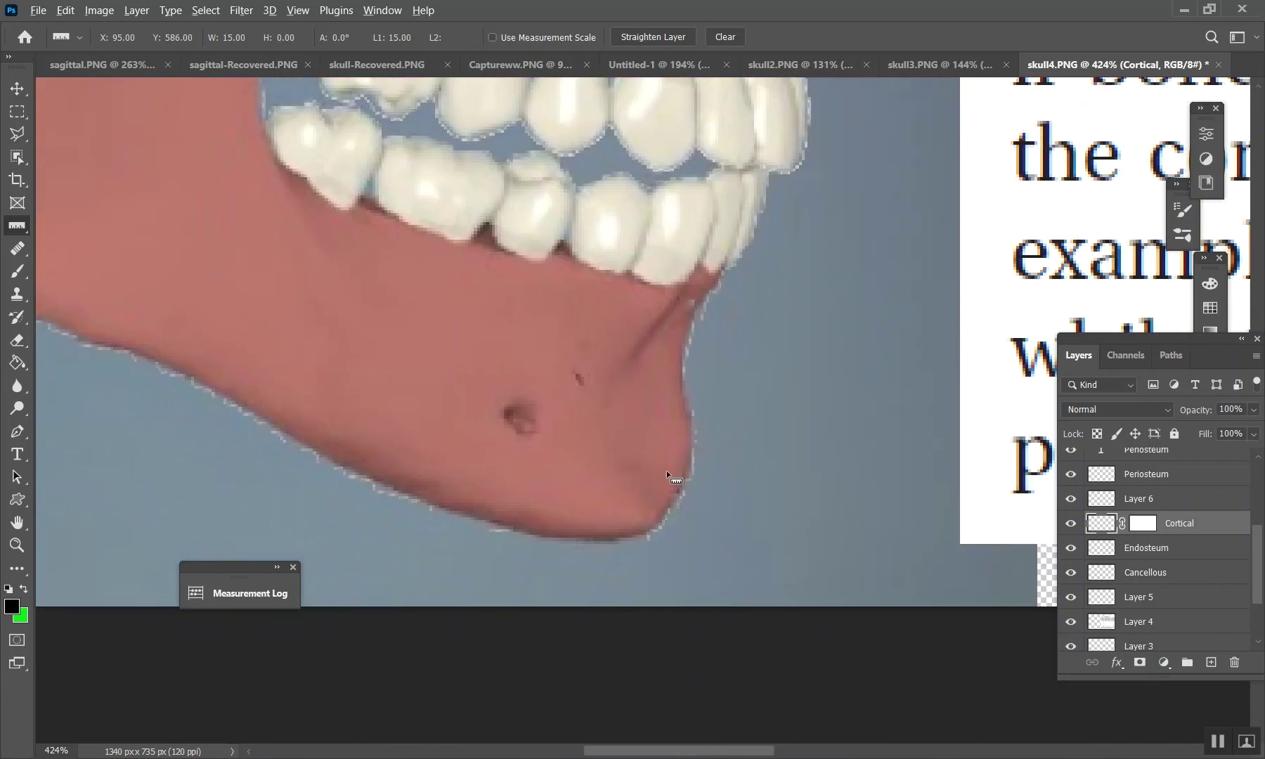
{"action": "scroll", "coordinate": [666, 470], "scroll_direction": "up", "scroll_amount": 3}
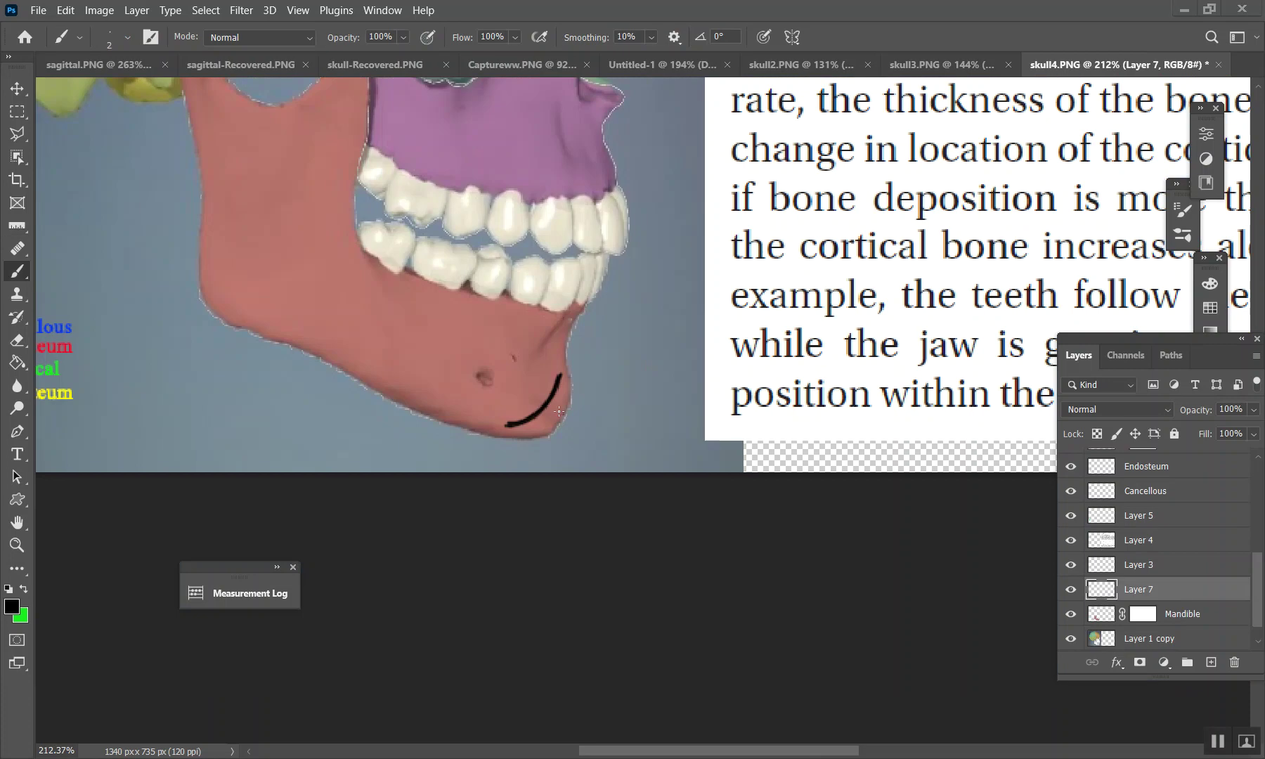
Compare the black curve on the chin with the coloured bone-layer diagram, examining both up close.
{"action": "scroll", "coordinate": [578, 260], "scroll_direction": "up", "scroll_amount": 5}
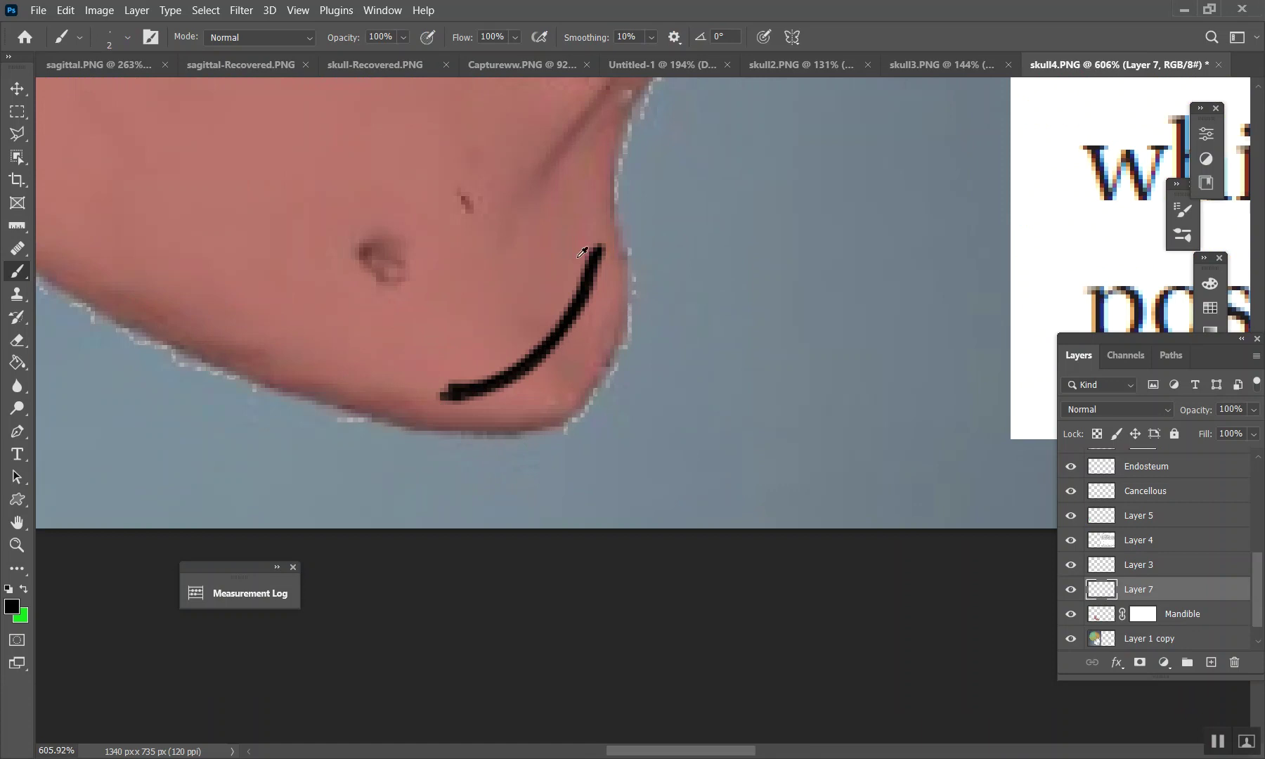
{"action": "scroll", "coordinate": [621, 216], "scroll_direction": "down", "scroll_amount": 8}
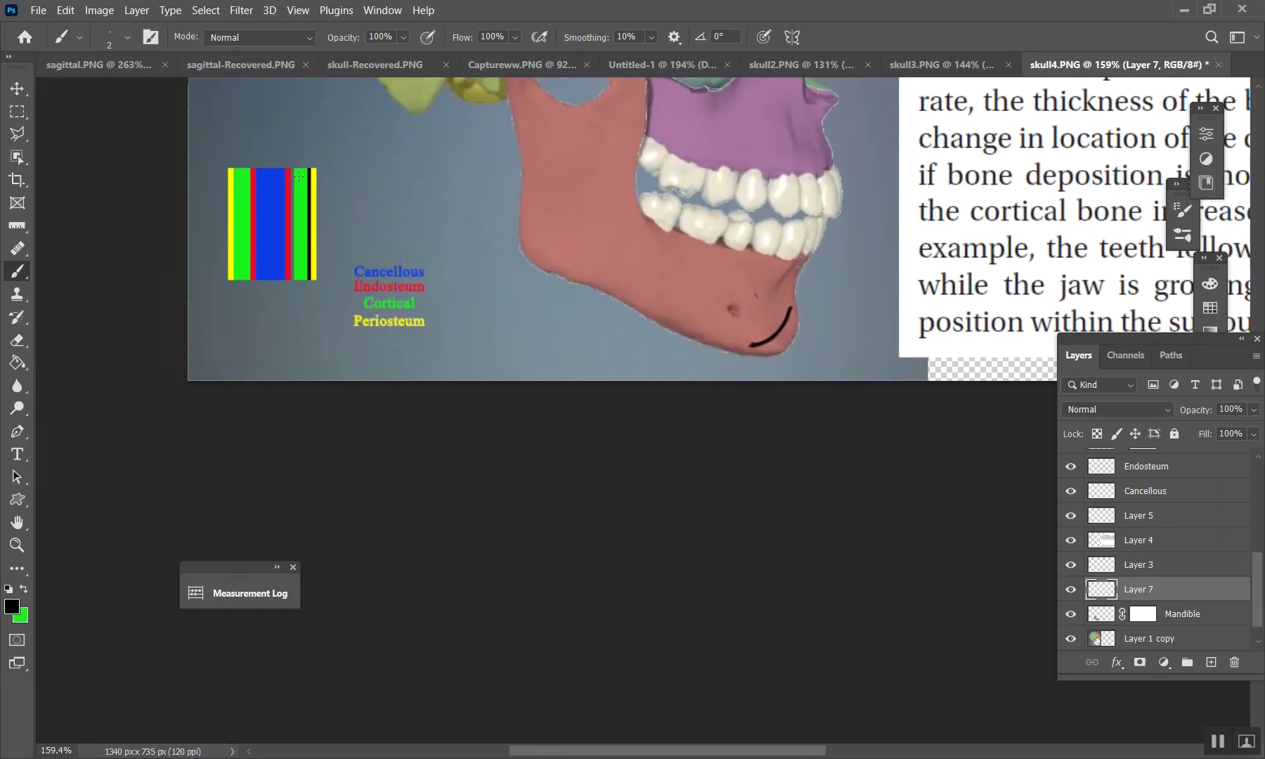
{"action": "scroll", "coordinate": [290, 177], "scroll_direction": "up", "scroll_amount": 6}
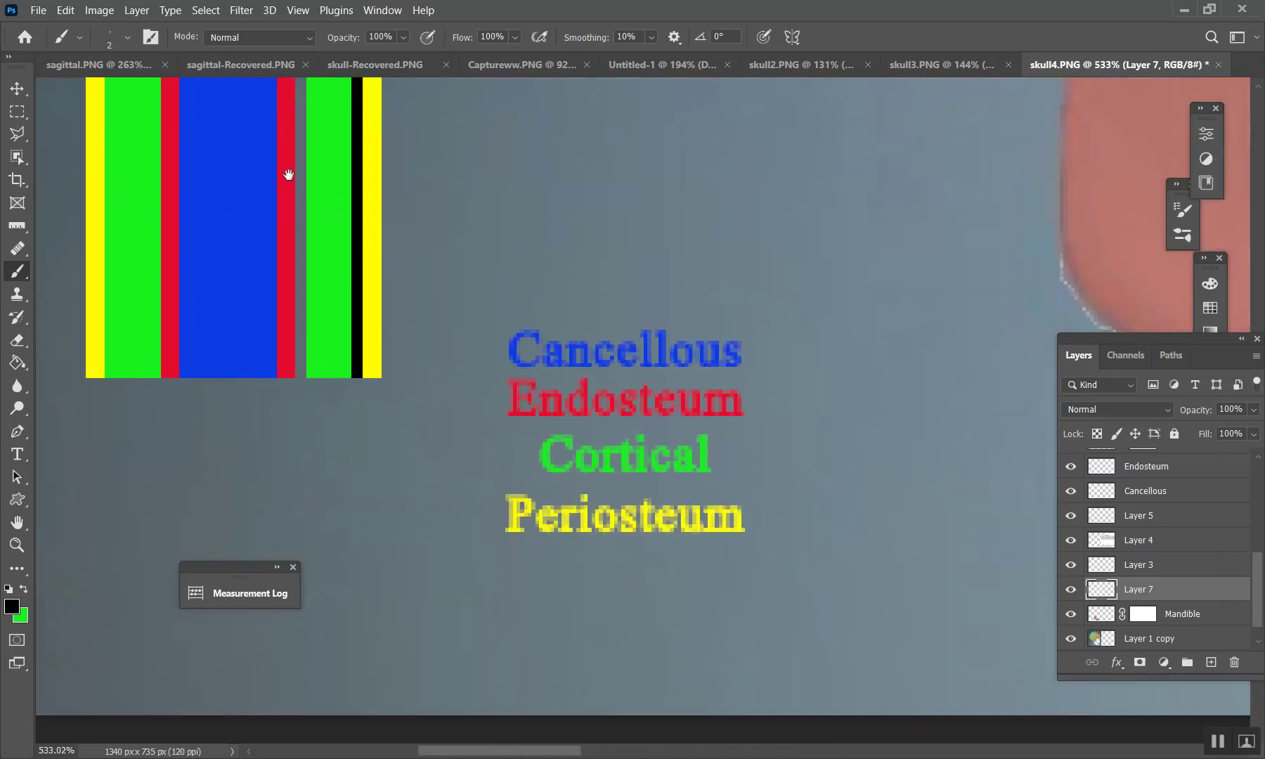
{"action": "scroll", "coordinate": [290, 171], "scroll_direction": "down", "scroll_amount": 5}
{"action": "scroll", "coordinate": [872, 292], "scroll_direction": "up", "scroll_amount": 5}
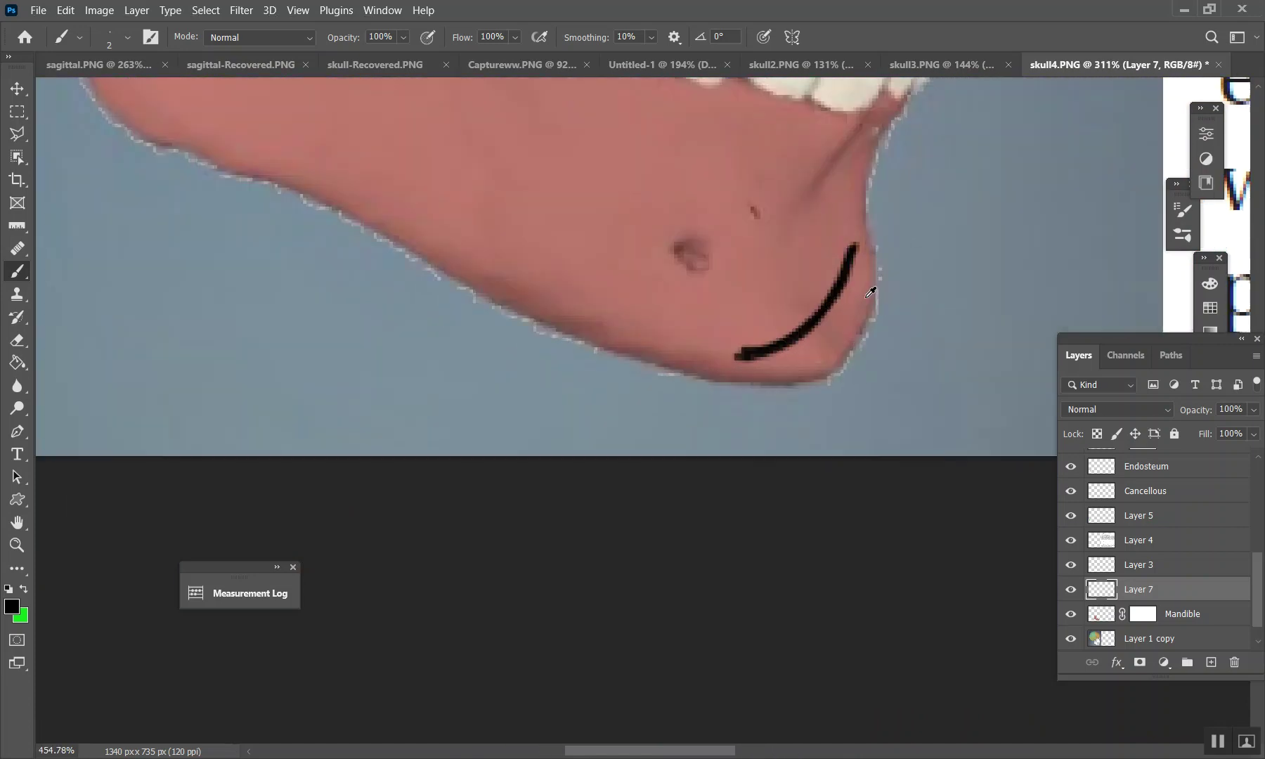
{"action": "scroll", "coordinate": [850, 242], "scroll_direction": "down", "scroll_amount": 4}
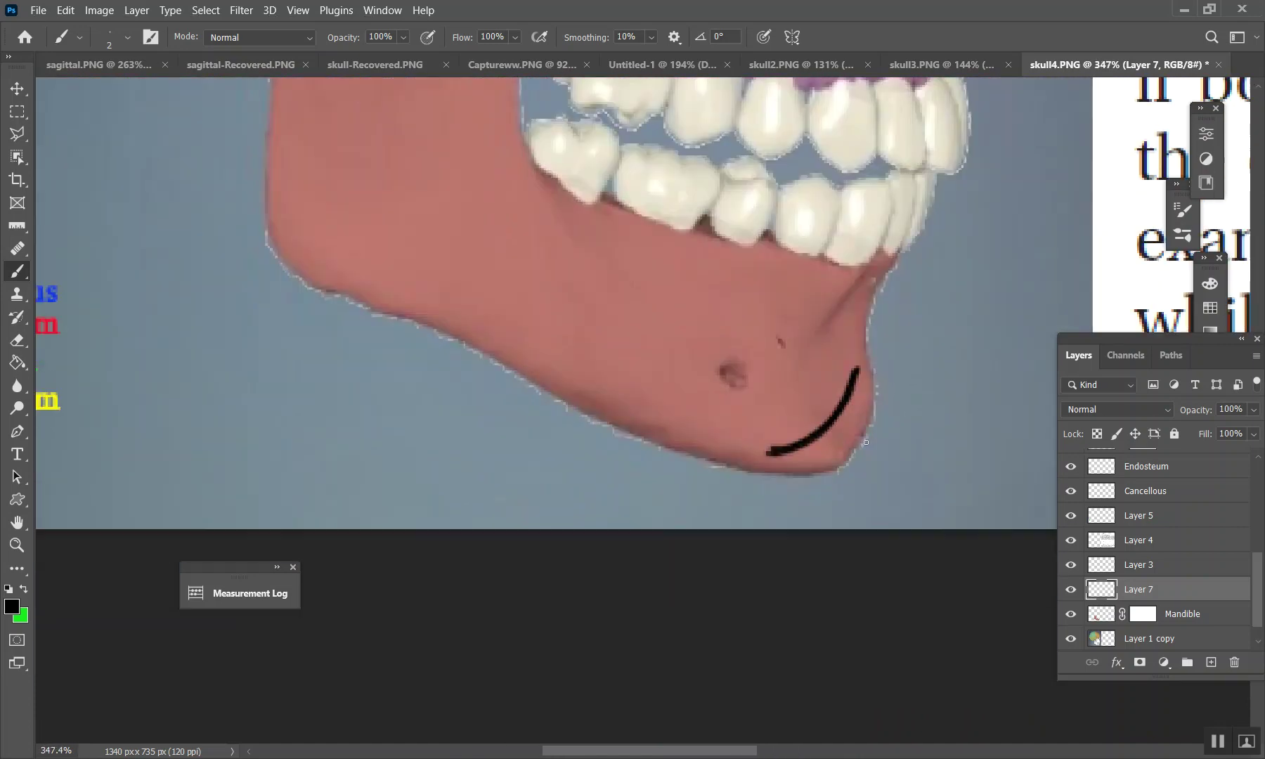
{"action": "scroll", "coordinate": [884, 450], "scroll_direction": "up", "scroll_amount": 6}
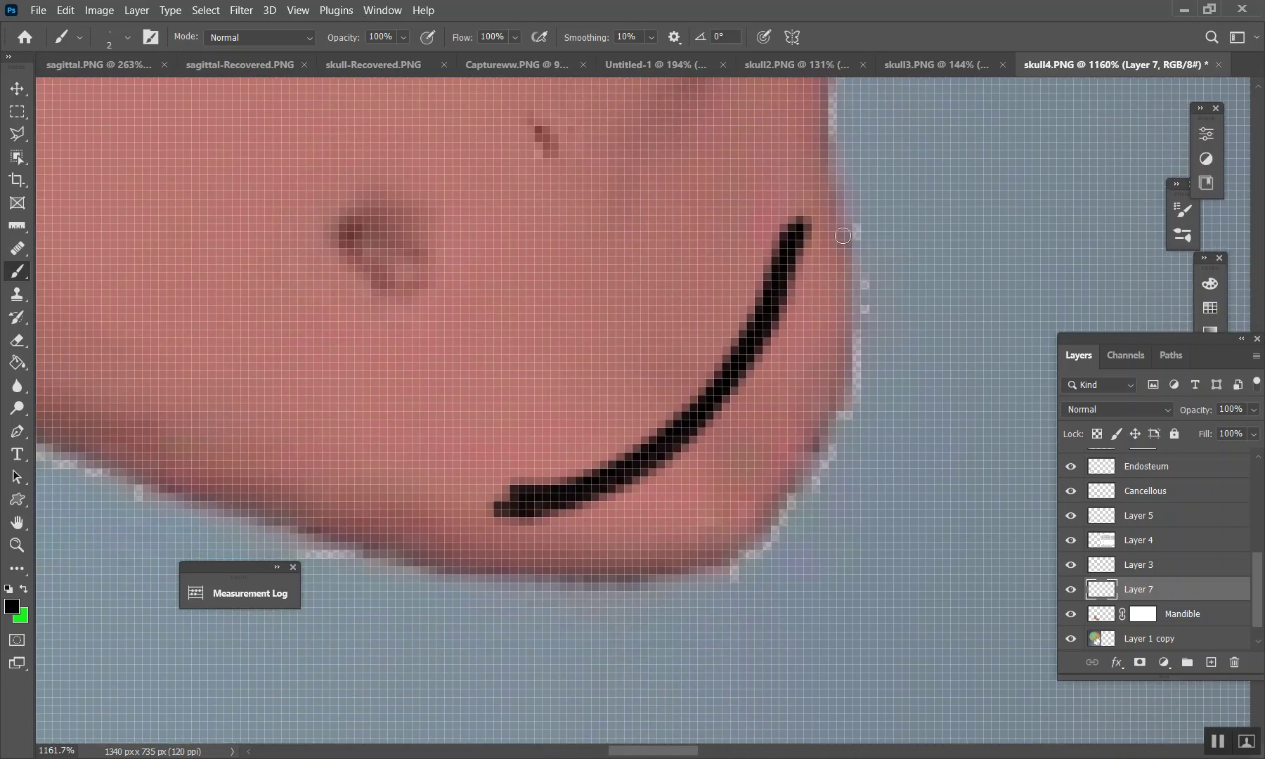
{"action": "mouse_move", "coordinate": [843, 213]}
{"action": "left_mouse_down"}
{"action": "mouse_move", "coordinate": [849, 359]}
{"action": "mouse_move", "coordinate": [836, 432]}
{"action": "mouse_move", "coordinate": [786, 503]}
{"action": "mouse_move", "coordinate": [687, 571]}
{"action": "mouse_move", "coordinate": [723, 566]}
{"action": "left_mouse_up"}
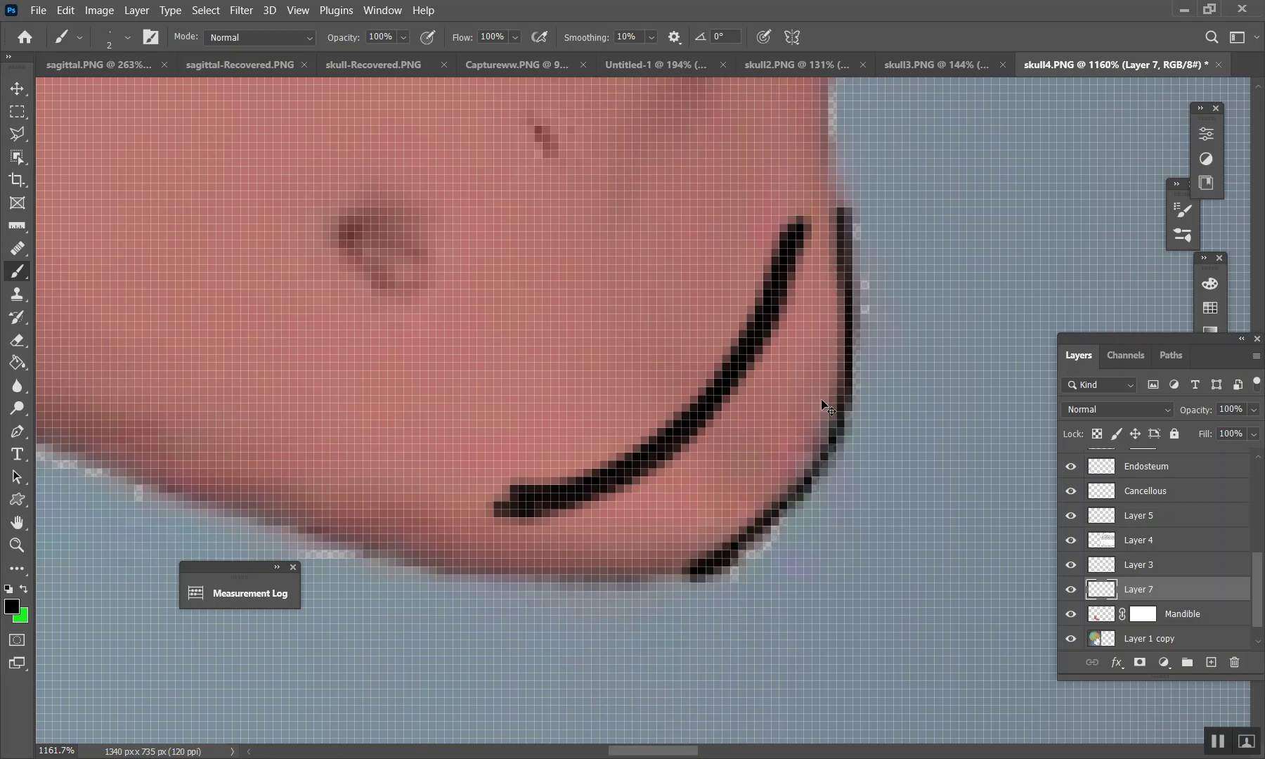
{"action": "key", "text": "ctrl+z"}
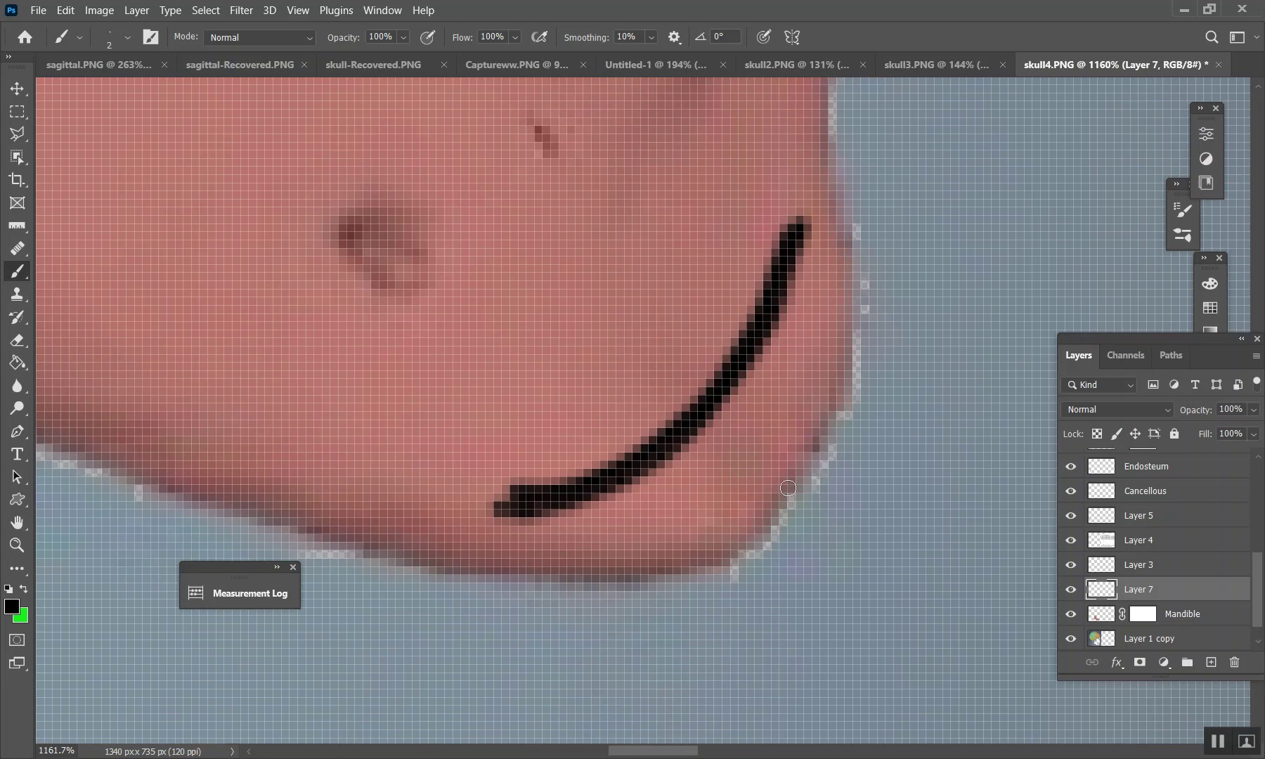
{"action": "mouse_move", "coordinate": [710, 564]}
{"action": "left_mouse_down"}
{"action": "mouse_move", "coordinate": [754, 551]}
{"action": "mouse_move", "coordinate": [808, 483]}
{"action": "mouse_move", "coordinate": [848, 324]}
{"action": "mouse_move", "coordinate": [844, 230]}
{"action": "left_mouse_up"}
{"action": "key", "text": "ctrl+z"}
Sample the mandible's reddish colour and brush new bone along the chin's outer edge on Layer 7, enlarging the brush to size 6.
{"action": "scroll", "coordinate": [644, 395], "scroll_direction": "down", "scroll_amount": 2}
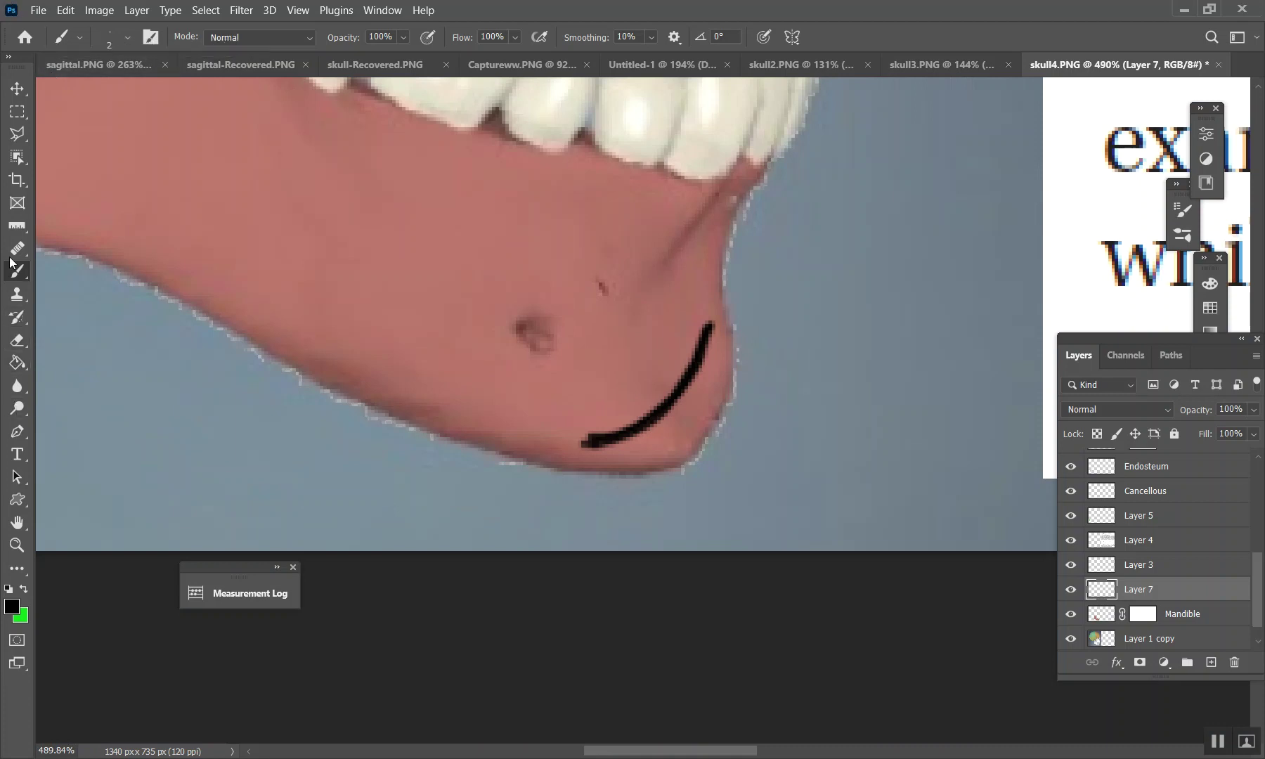
{"action": "left_click", "coordinate": [24, 590]}
{"action": "left_click", "coordinate": [716, 388], "text": "alt"}
{"action": "scroll", "coordinate": [721, 391], "scroll_direction": "up", "scroll_amount": 1}
{"action": "scroll", "coordinate": [720, 391], "scroll_direction": "up", "scroll_amount": 3}
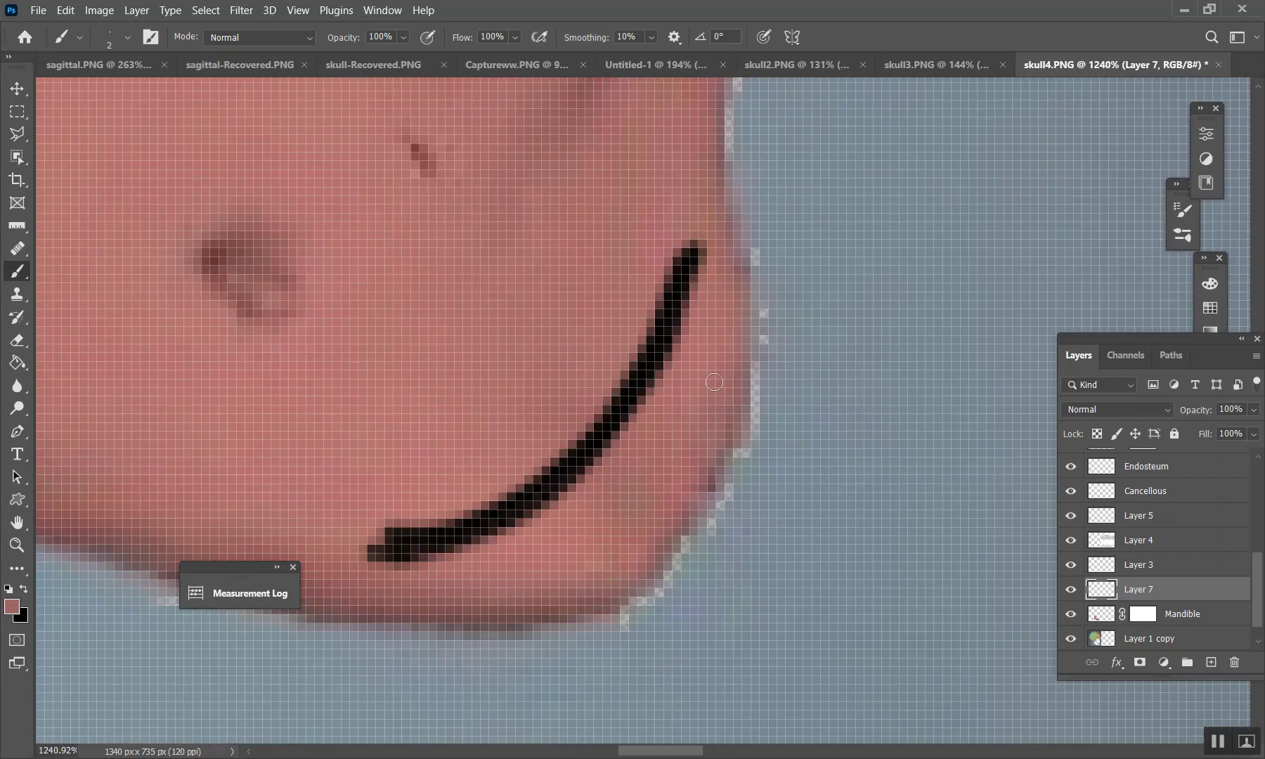
{"action": "mouse_move", "coordinate": [750, 281]}
{"action": "left_mouse_down"}
{"action": "mouse_move", "coordinate": [741, 474]}
{"action": "mouse_move", "coordinate": [674, 580]}
{"action": "mouse_move", "coordinate": [710, 515]}
{"action": "left_mouse_up"}
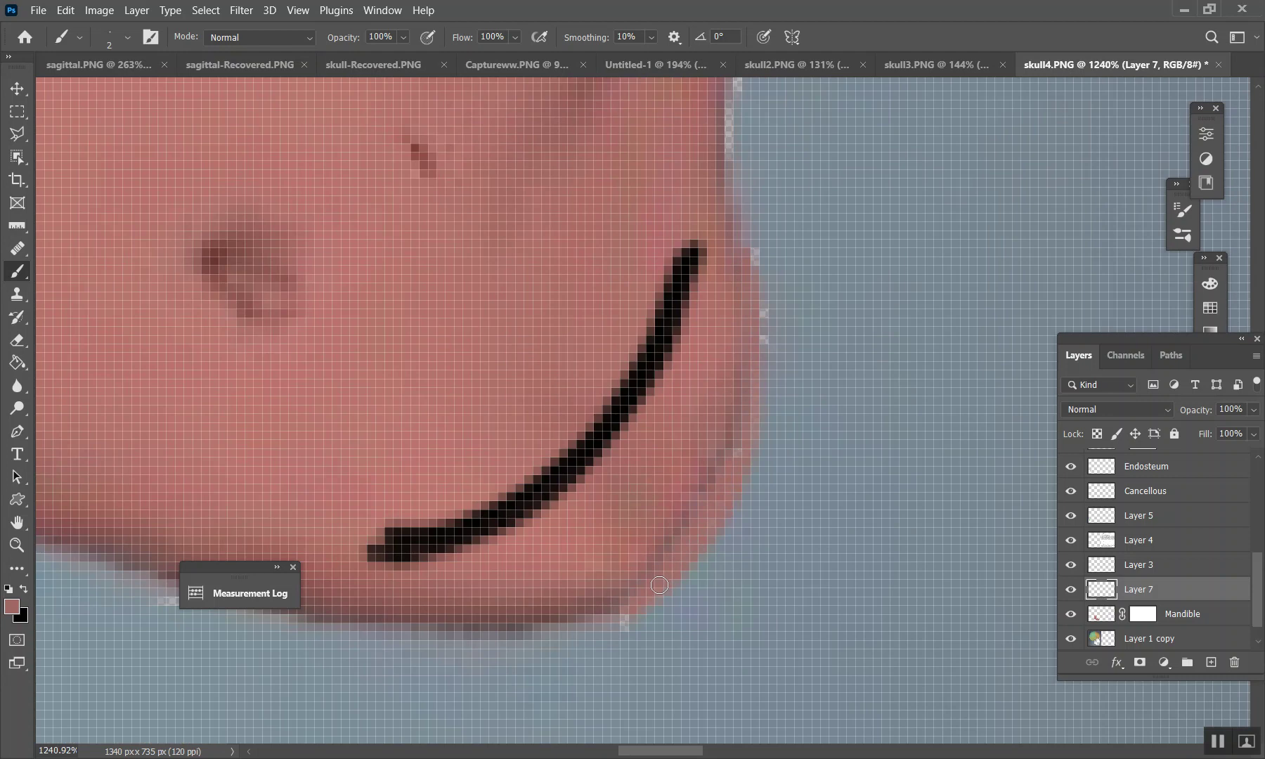
{"action": "scroll", "coordinate": [674, 516], "scroll_direction": "down", "scroll_amount": 3}
{"action": "key", "text": "bracketright"}
{"action": "mouse_move", "coordinate": [709, 428]}
{"action": "left_mouse_down"}
{"action": "mouse_move", "coordinate": [714, 406]}
{"action": "mouse_move", "coordinate": [688, 516]}
{"action": "mouse_move", "coordinate": [629, 566]}
{"action": "left_mouse_up"}
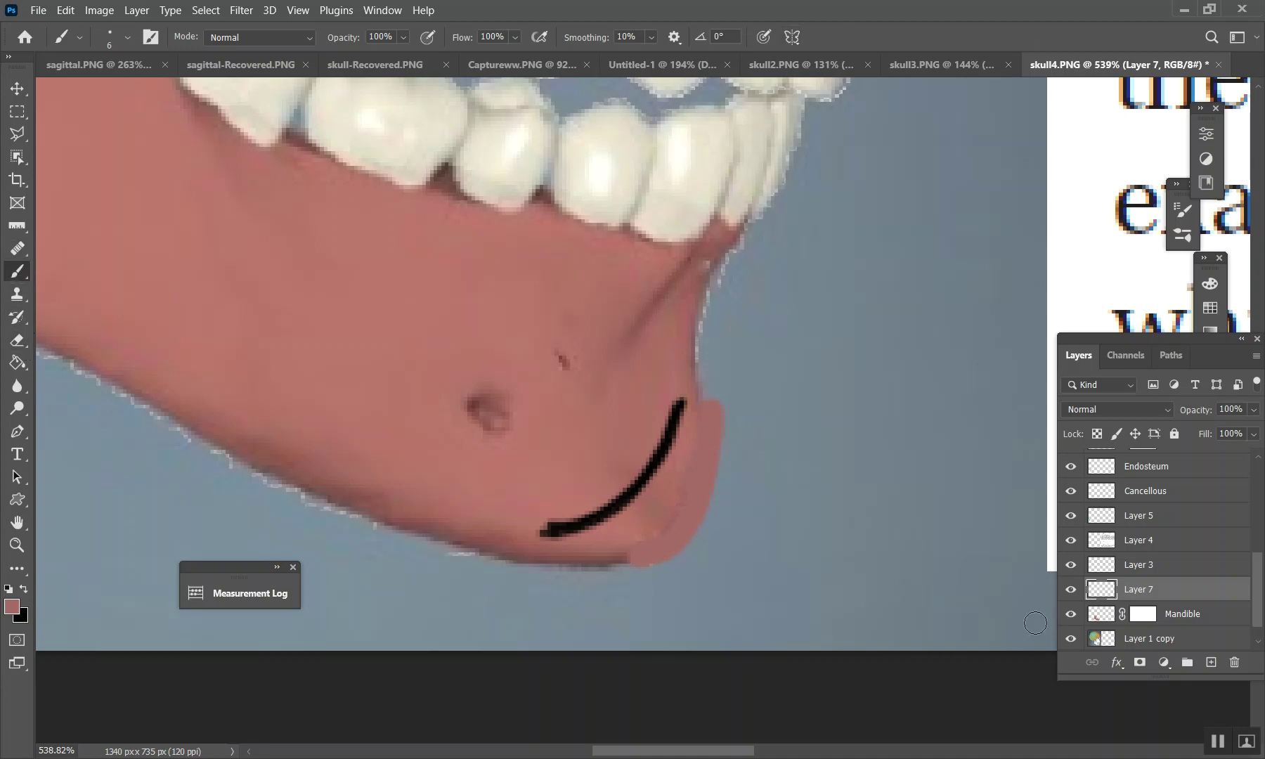
Brush black at size 2 on the Mandible layer mask to hide a thin band outside the black chin curve, and reselect Layer 7.
{"action": "left_click", "coordinate": [1145, 617]}
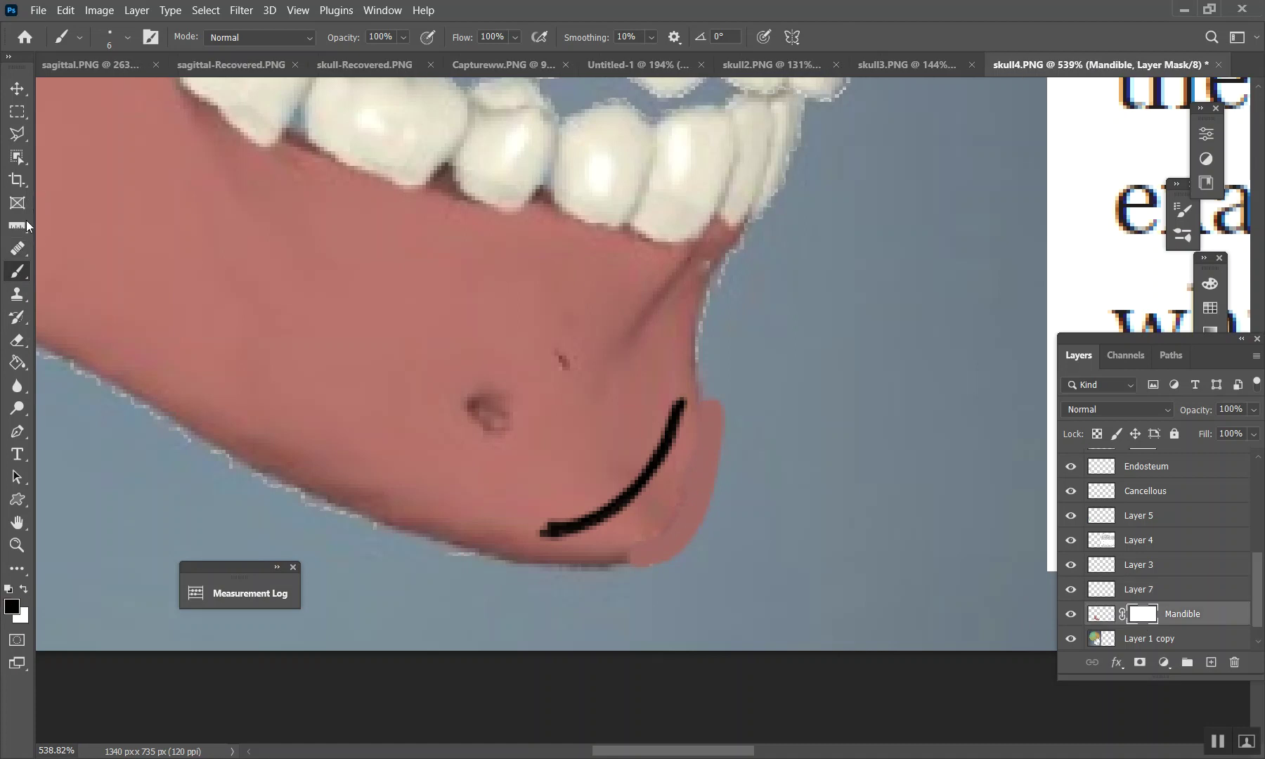
{"action": "scroll", "coordinate": [612, 555], "scroll_direction": "up", "scroll_amount": 3}
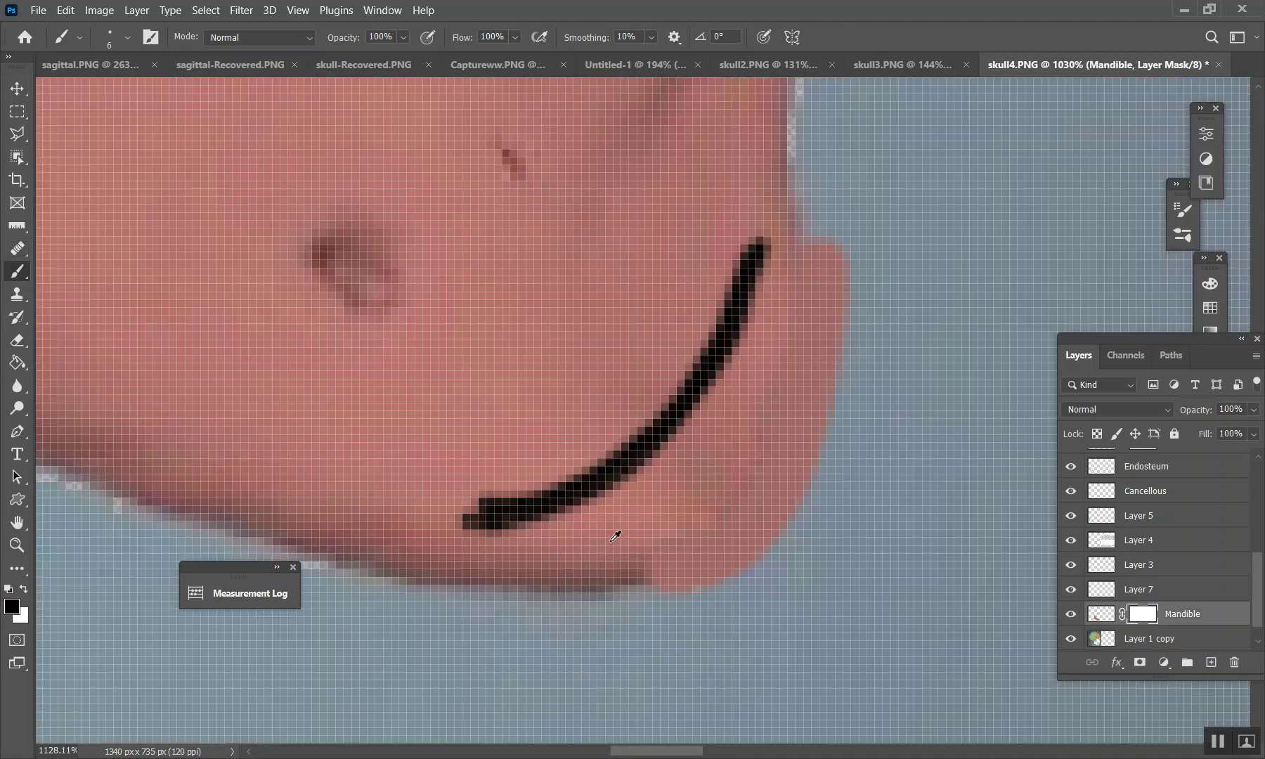
{"action": "key", "text": "bracketleft"}
{"action": "key", "text": "bracketleft"}
{"action": "key", "text": "bracketleft"}
{"action": "key", "text": "bracketleft"}
{"action": "mouse_move", "coordinate": [545, 532]}
{"action": "left_mouse_down"}
{"action": "mouse_move", "coordinate": [661, 470]}
{"action": "mouse_move", "coordinate": [720, 397]}
{"action": "mouse_move", "coordinate": [761, 311]}
{"action": "mouse_move", "coordinate": [764, 242]}
{"action": "left_mouse_up"}
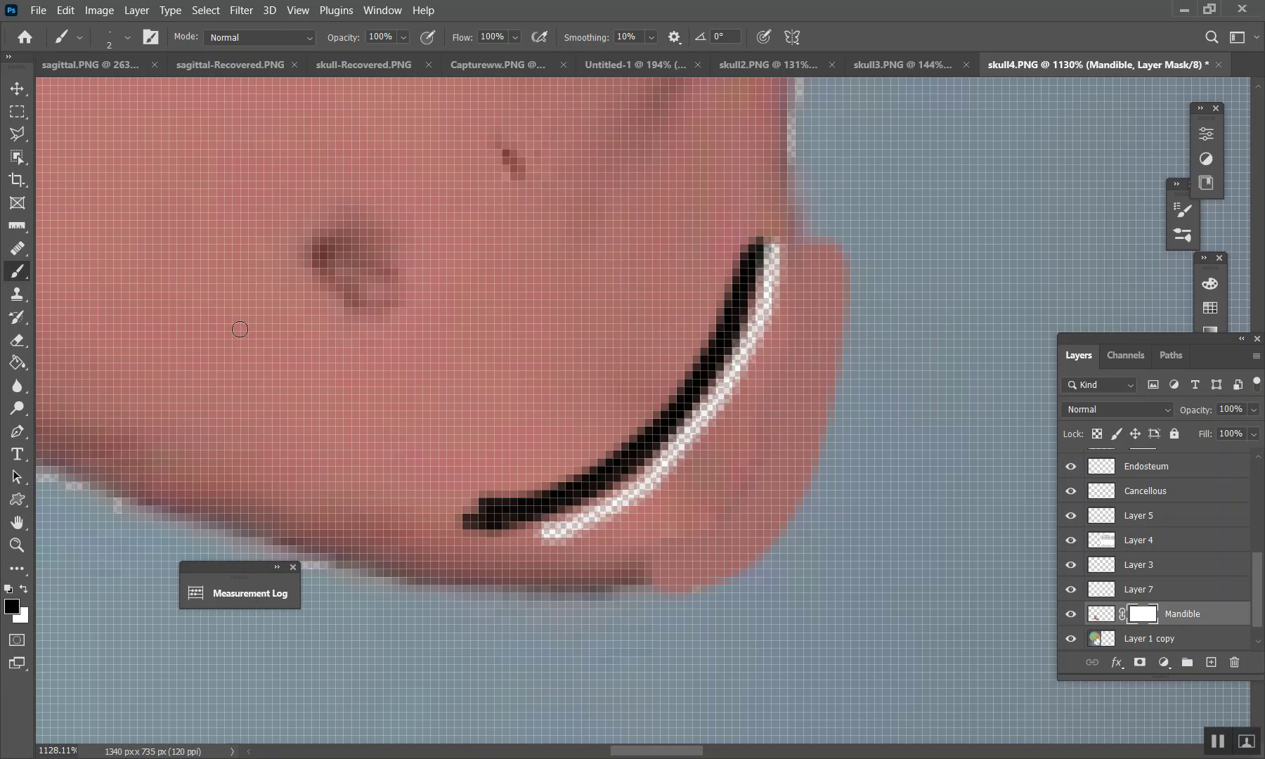
{"action": "scroll", "coordinate": [297, 415], "scroll_direction": "down", "scroll_amount": 2}
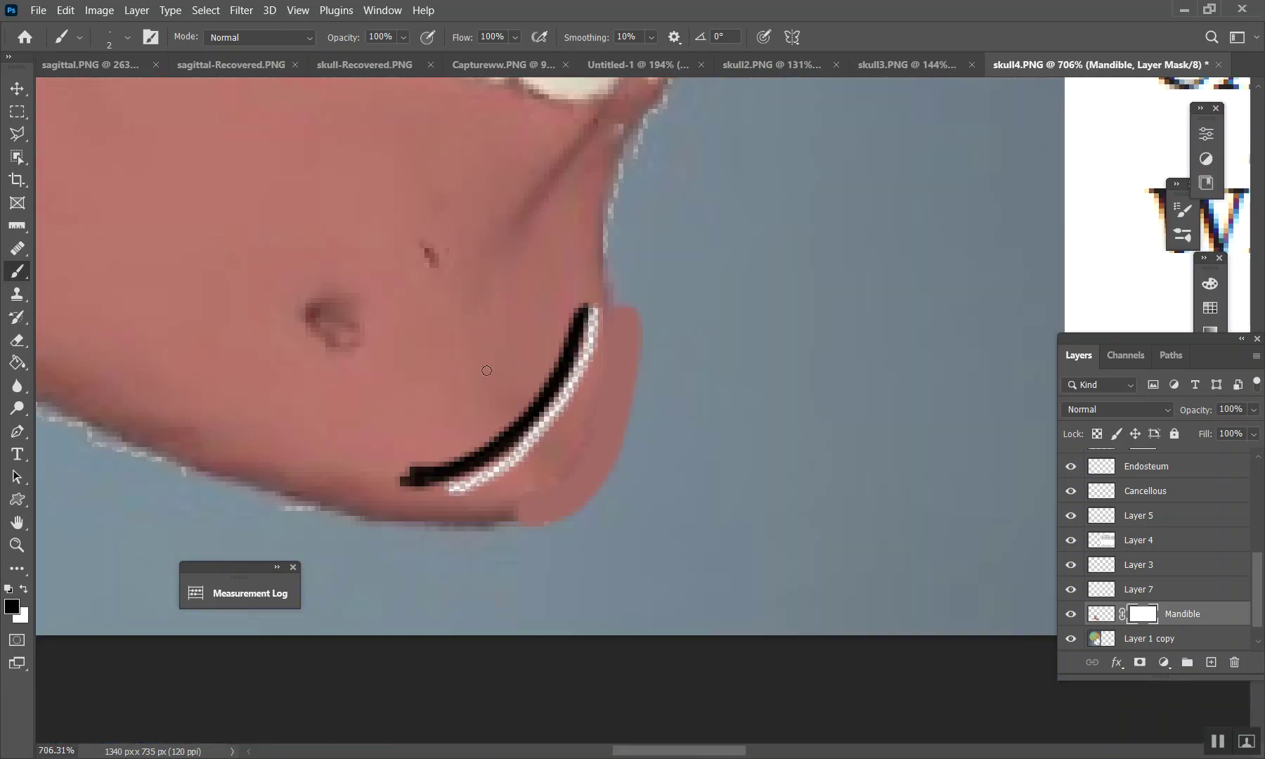
{"action": "left_click", "coordinate": [1098, 592]}
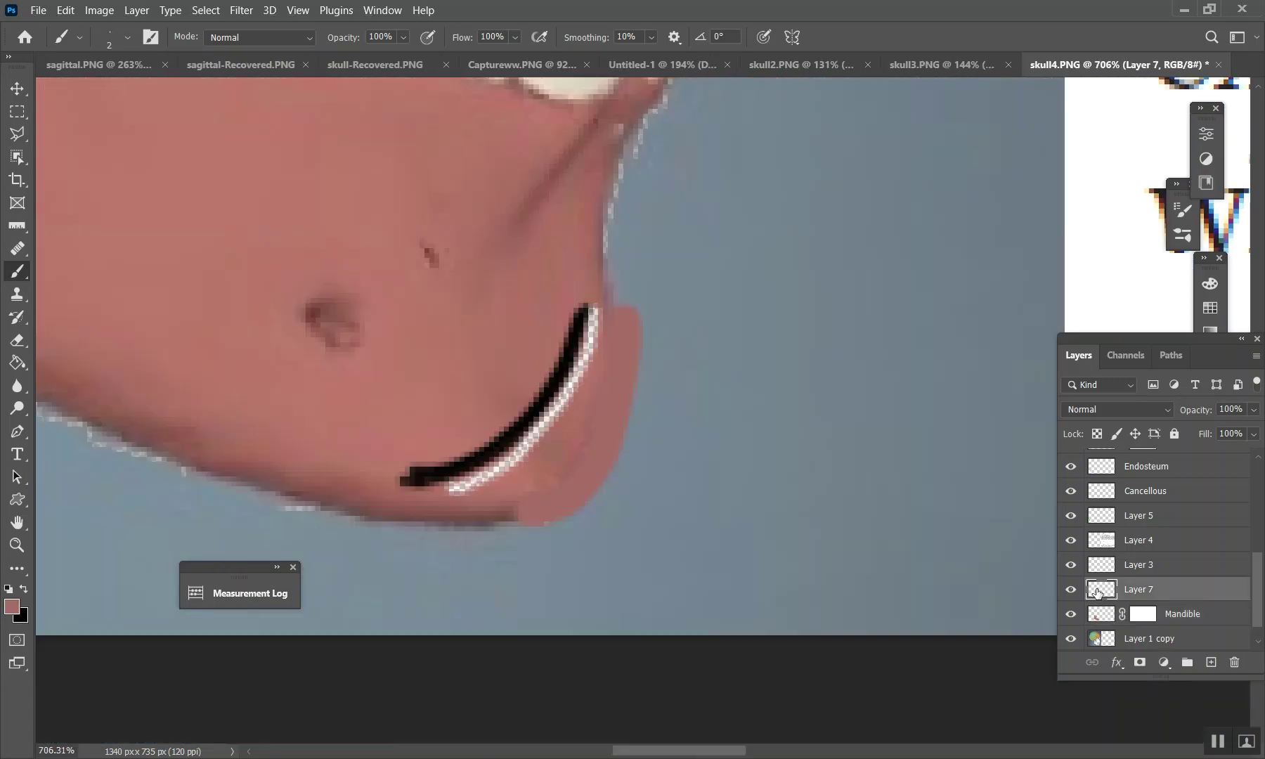
{"action": "key", "text": "ctrl+t"}
{"action": "left_click_drag", "start_coordinate": [502, 438], "coordinate": [521, 450]}
{"action": "key", "text": "Escape"}
Sample the dark colour of the chin's black curve and brush it over the transparent band just outside the curve on Layer 7.
{"action": "key", "text": "b"}
{"action": "key", "text": "ctrl+plus"}
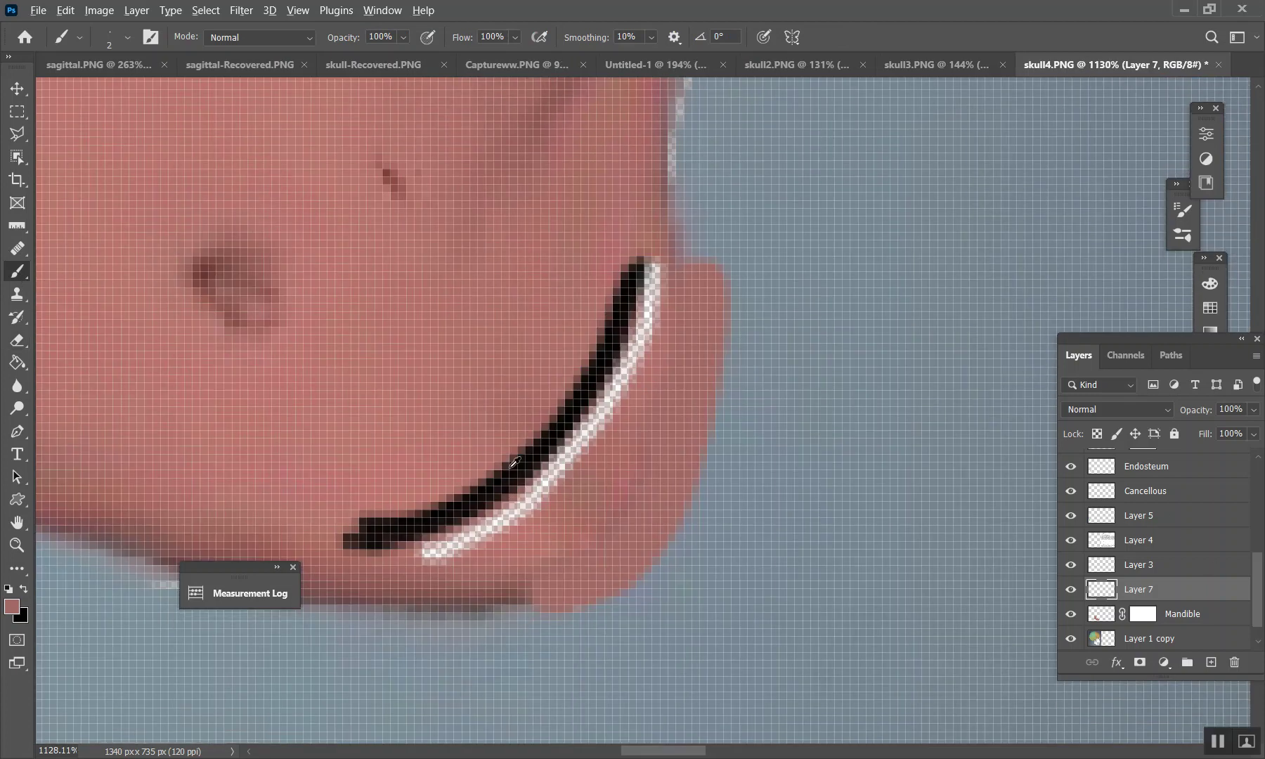
{"action": "scroll", "coordinate": [474, 452], "scroll_direction": "up", "scroll_amount": 2}
{"action": "left_click", "coordinate": [498, 499], "text": "alt"}
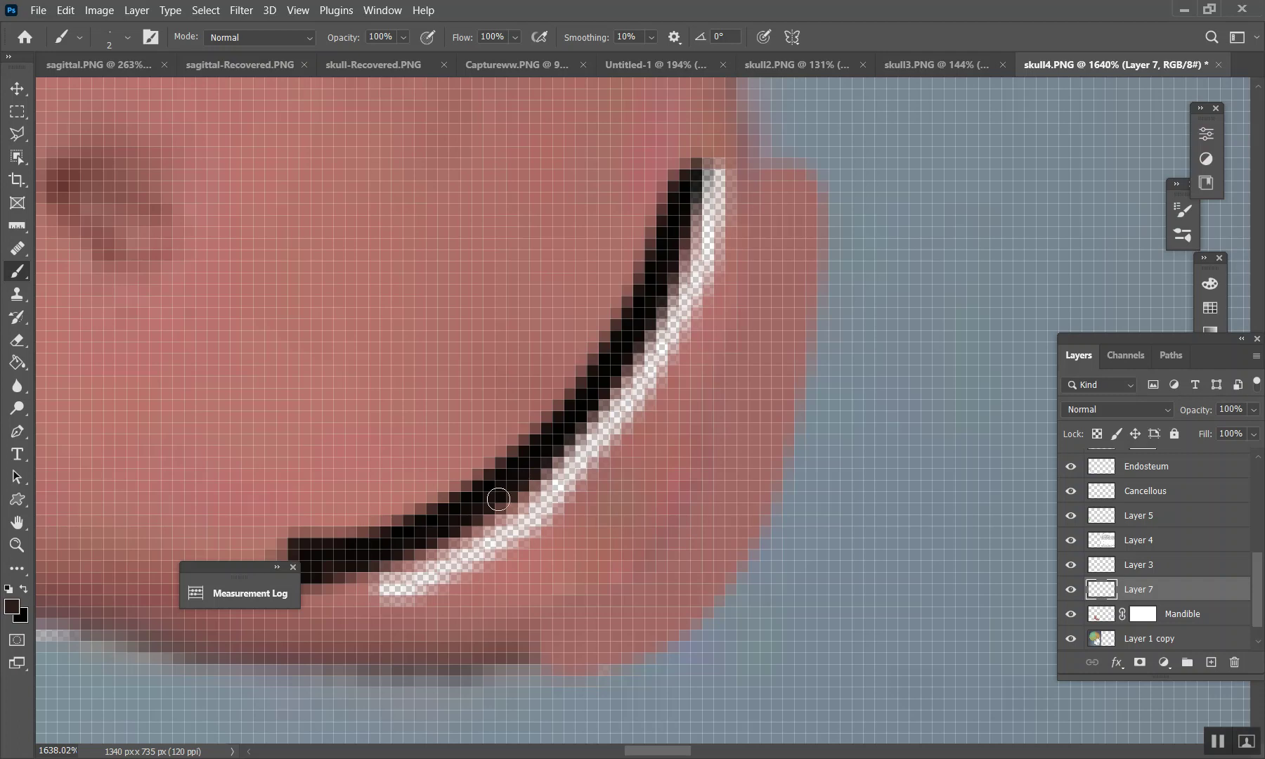
{"action": "mouse_move", "coordinate": [406, 580]}
{"action": "left_mouse_down"}
{"action": "mouse_move", "coordinate": [504, 533]}
{"action": "mouse_move", "coordinate": [669, 347]}
{"action": "mouse_move", "coordinate": [720, 181]}
{"action": "mouse_move", "coordinate": [694, 286]}
{"action": "mouse_move", "coordinate": [662, 345]}
{"action": "mouse_move", "coordinate": [465, 537]}
{"action": "mouse_move", "coordinate": [576, 425]}
{"action": "mouse_move", "coordinate": [562, 474]}
{"action": "mouse_move", "coordinate": [396, 579]}
{"action": "mouse_move", "coordinate": [455, 559]}
{"action": "mouse_move", "coordinate": [598, 438]}
{"action": "mouse_move", "coordinate": [644, 374]}
{"action": "mouse_move", "coordinate": [703, 211]}
{"action": "left_mouse_up"}
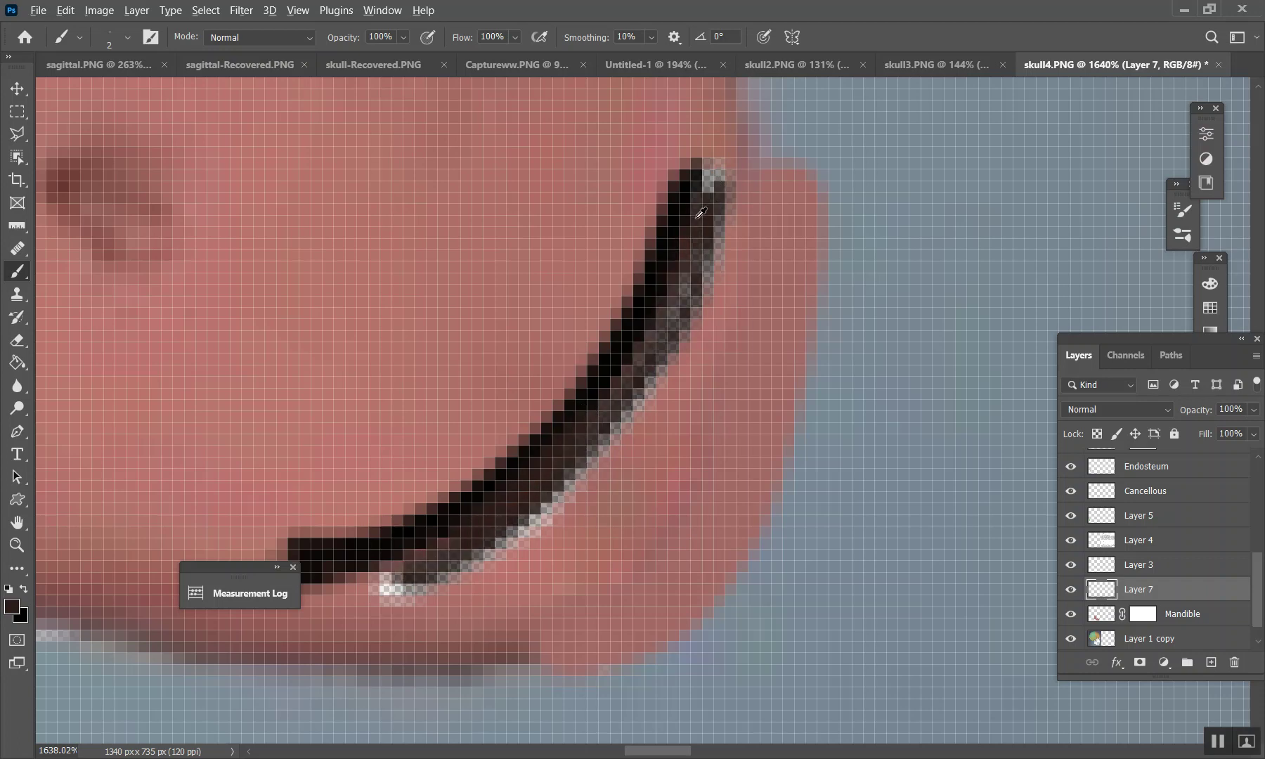
{"action": "scroll", "coordinate": [703, 210], "scroll_direction": "down", "scroll_amount": 10}
{"action": "scroll", "coordinate": [699, 351], "scroll_direction": "up", "scroll_amount": 4}
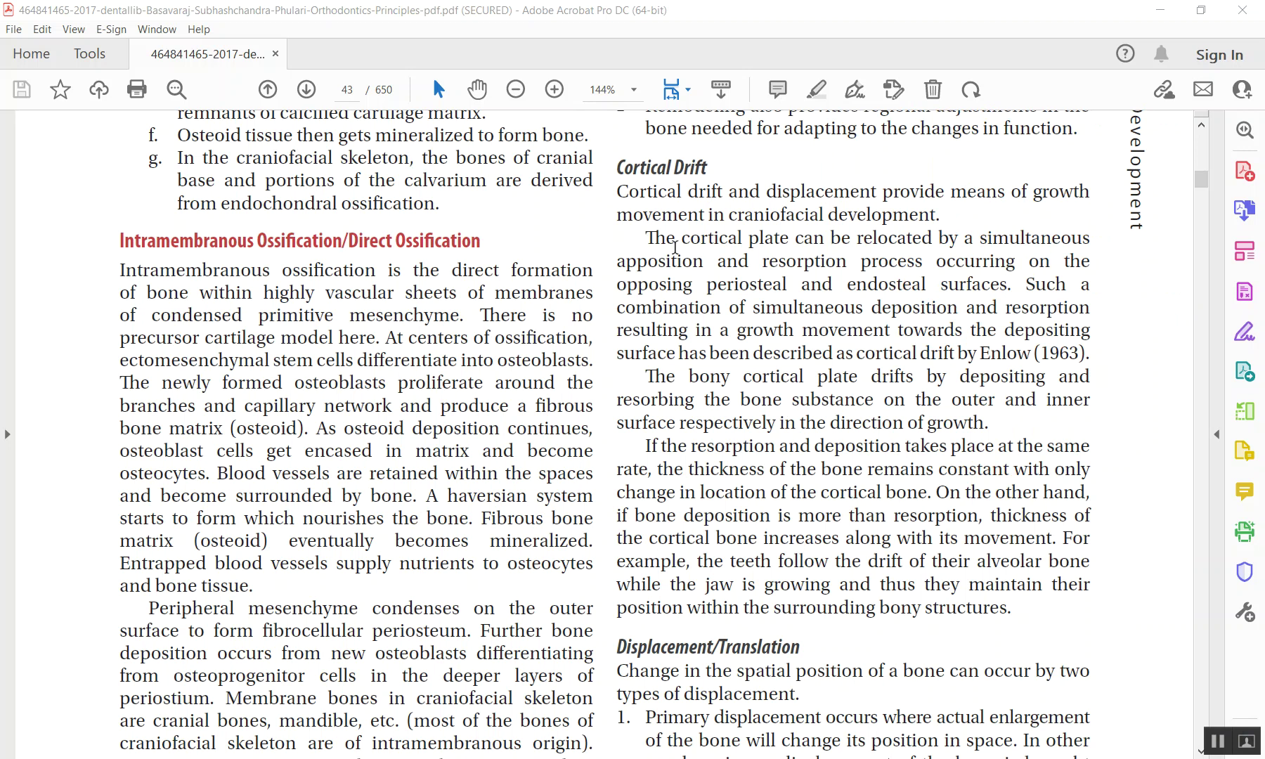
Switch to the orthodontics PDF in Acrobat and select "The cortical plate can be relocated" and "periosteal and endosteal surfaces" under Cortical Drift.
{"action": "left_click_drag", "start_coordinate": [633, 193], "coordinate": [692, 191]}
{"action": "left_click", "coordinate": [705, 260]}
{"action": "left_click_drag", "start_coordinate": [654, 236], "coordinate": [921, 240]}
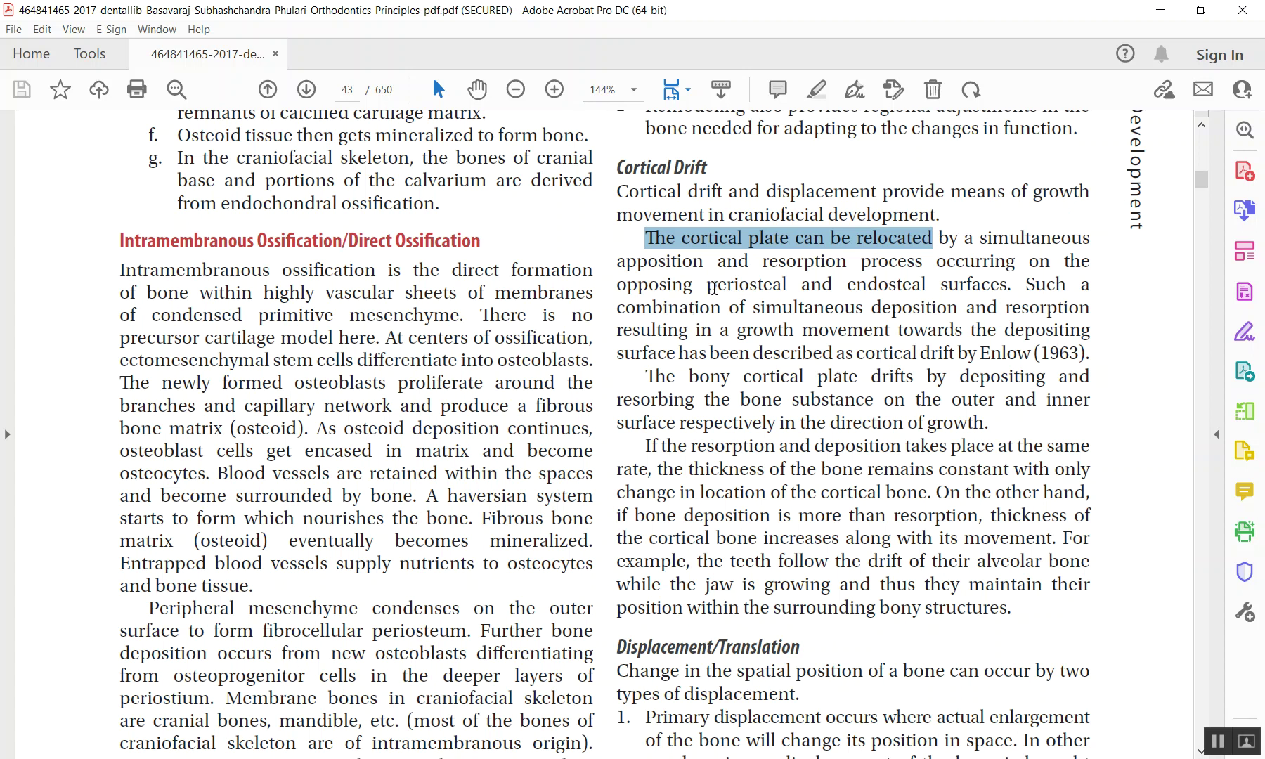
{"action": "left_click_drag", "start_coordinate": [707, 285], "coordinate": [989, 284]}
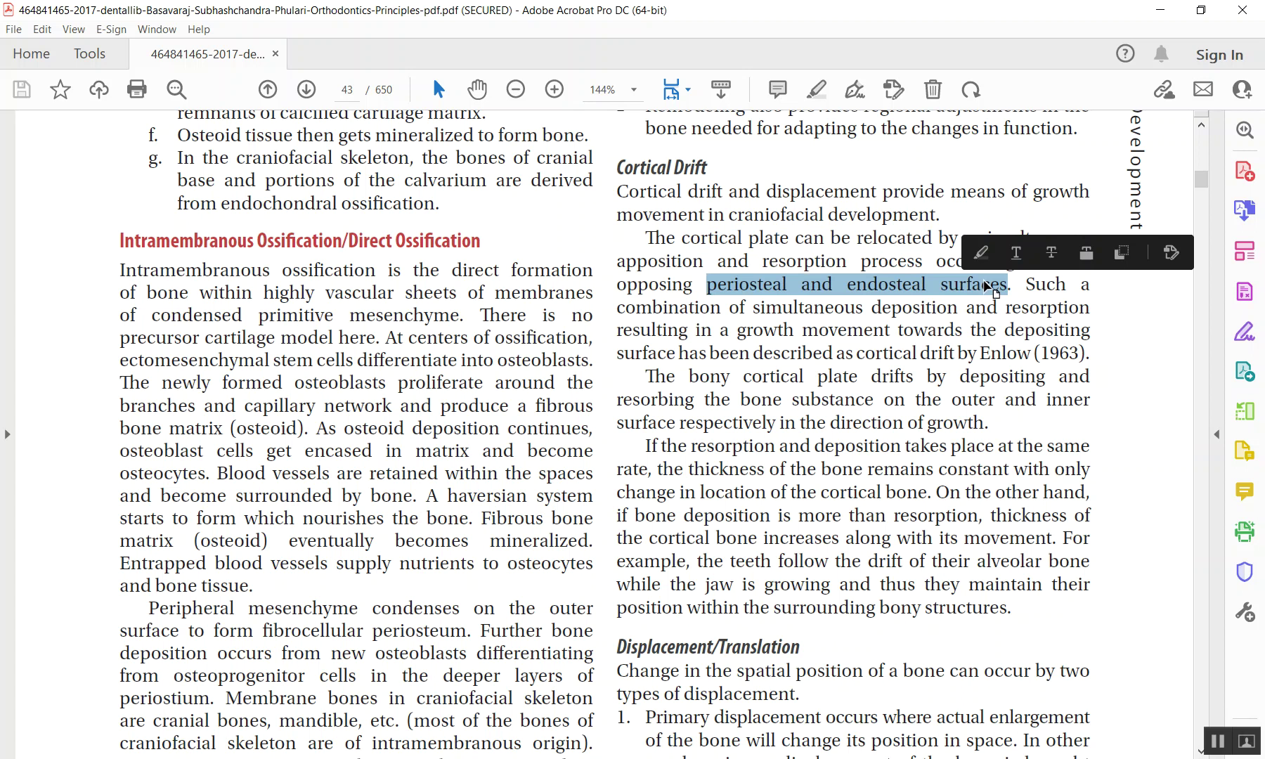
Read further in the Cortical Drift section, selecting the passages on simultaneous deposition and resorption and on both taking place at the same rate.
{"action": "scroll", "coordinate": [766, 270], "scroll_direction": "up", "scroll_amount": 3}
{"action": "scroll", "coordinate": [762, 352], "scroll_direction": "down", "scroll_amount": 1}
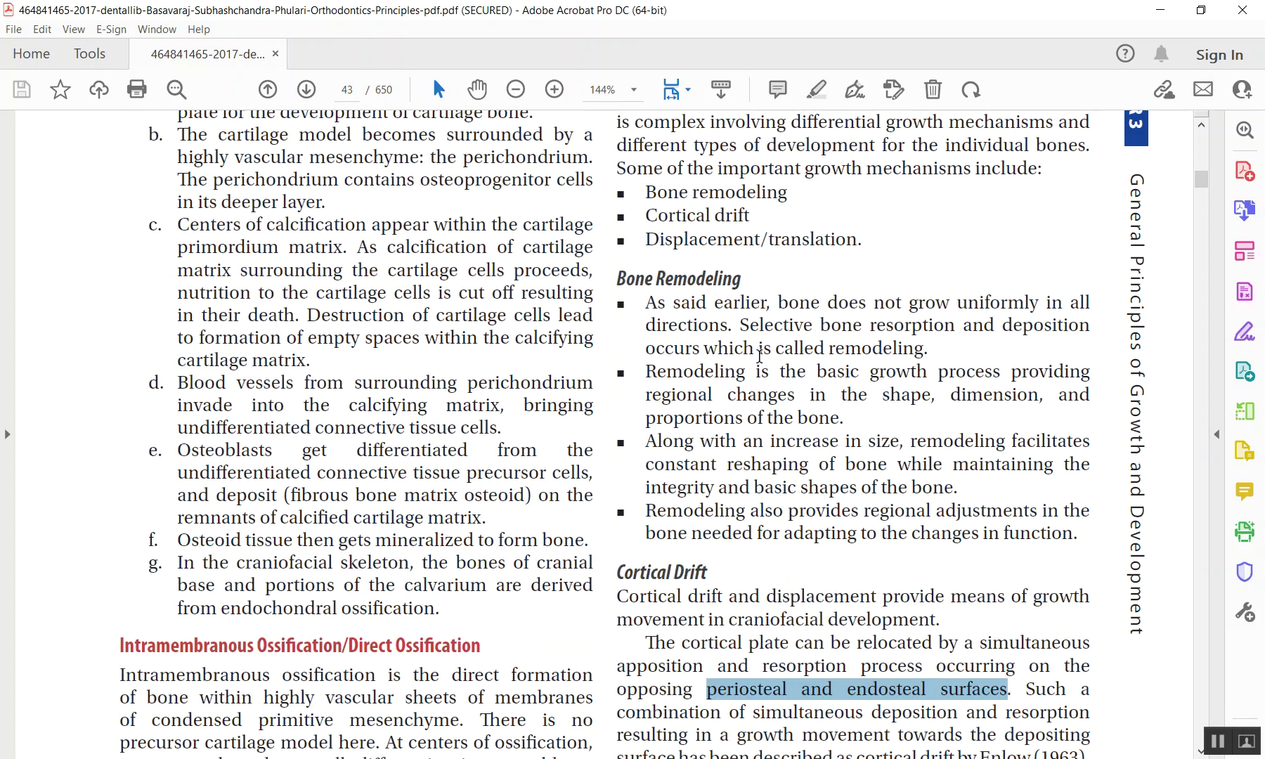
{"action": "scroll", "coordinate": [759, 356], "scroll_direction": "down", "scroll_amount": 3}
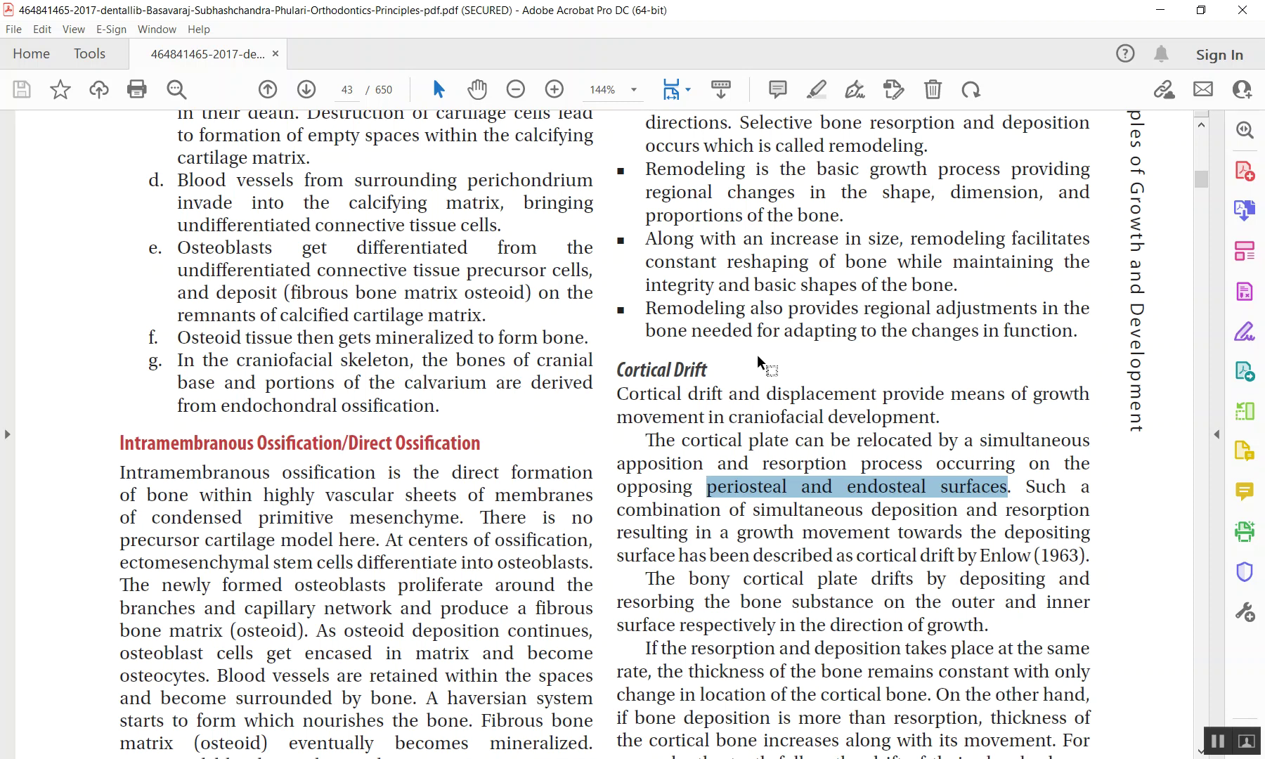
{"action": "scroll", "coordinate": [758, 357], "scroll_direction": "down", "scroll_amount": 3}
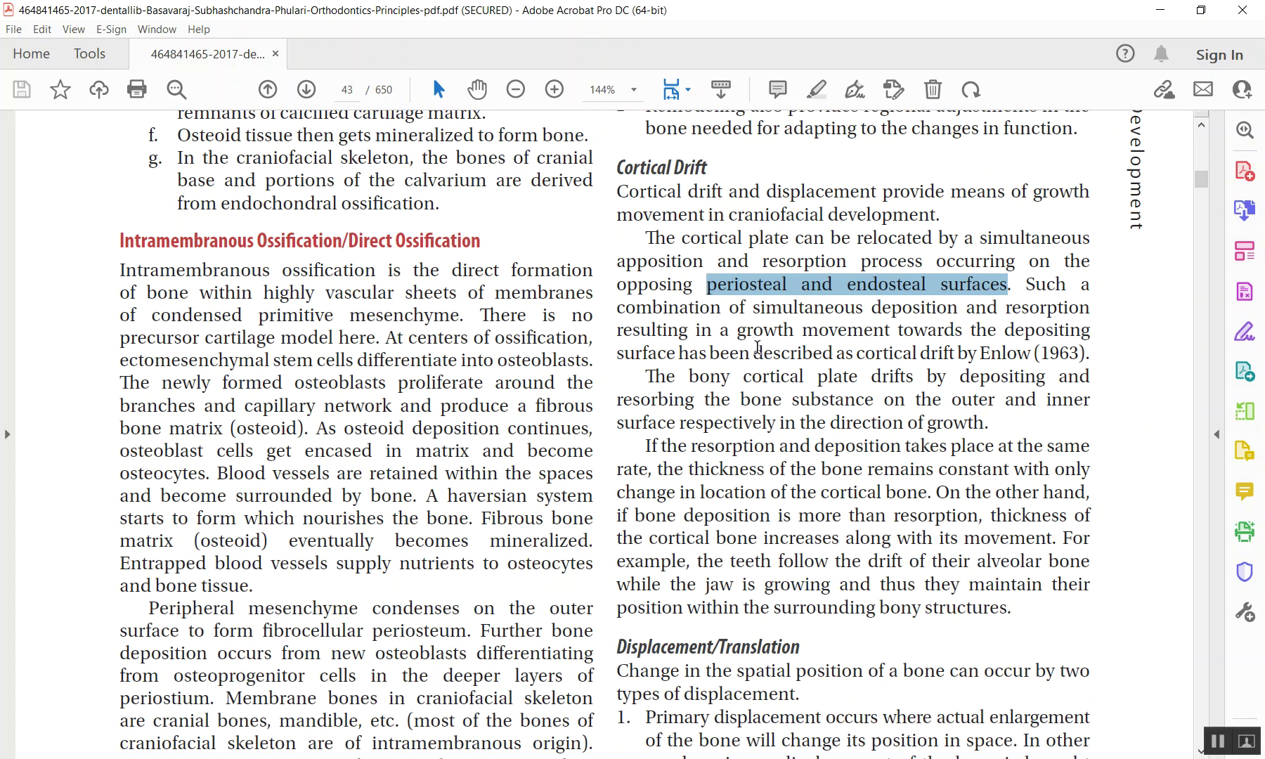
{"action": "scroll", "coordinate": [758, 351], "scroll_direction": "down", "scroll_amount": 1}
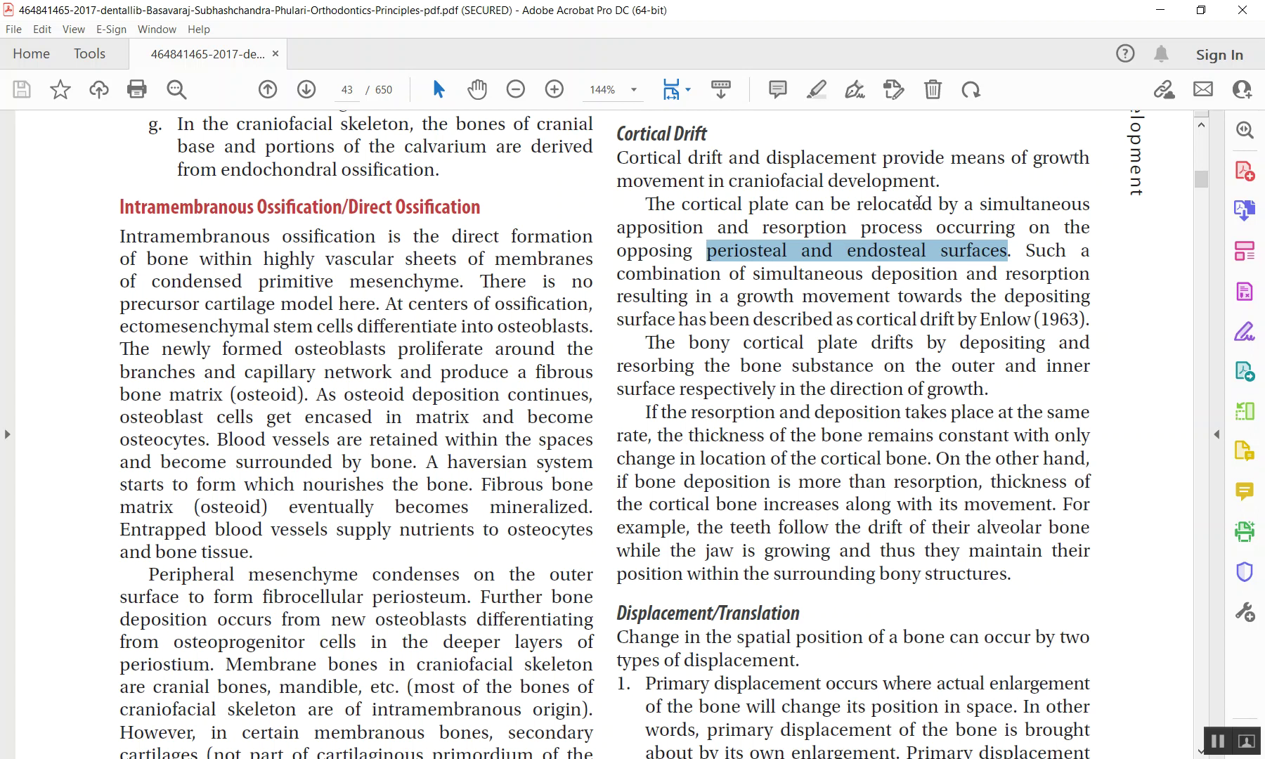
{"action": "left_click_drag", "start_coordinate": [1026, 251], "coordinate": [1047, 298]}
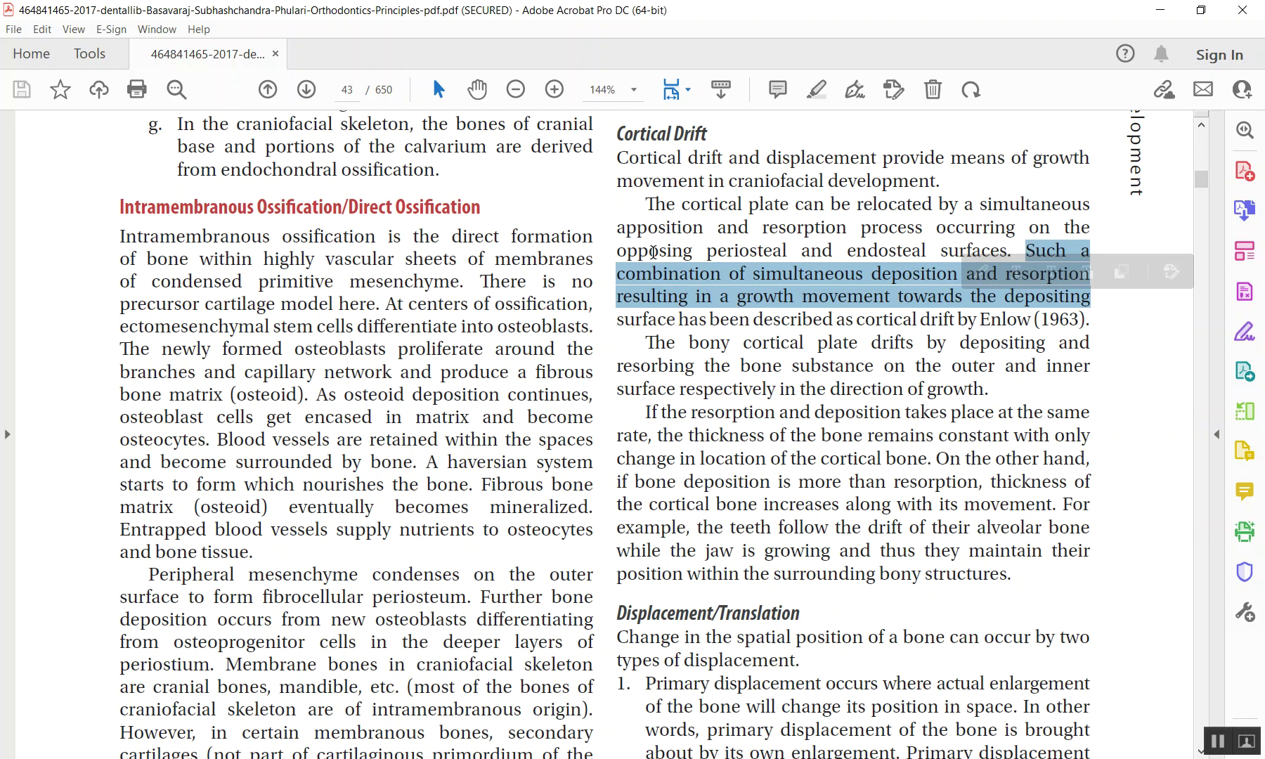
{"action": "left_click", "coordinate": [694, 416]}
{"action": "left_click_drag", "start_coordinate": [646, 411], "coordinate": [875, 434]}
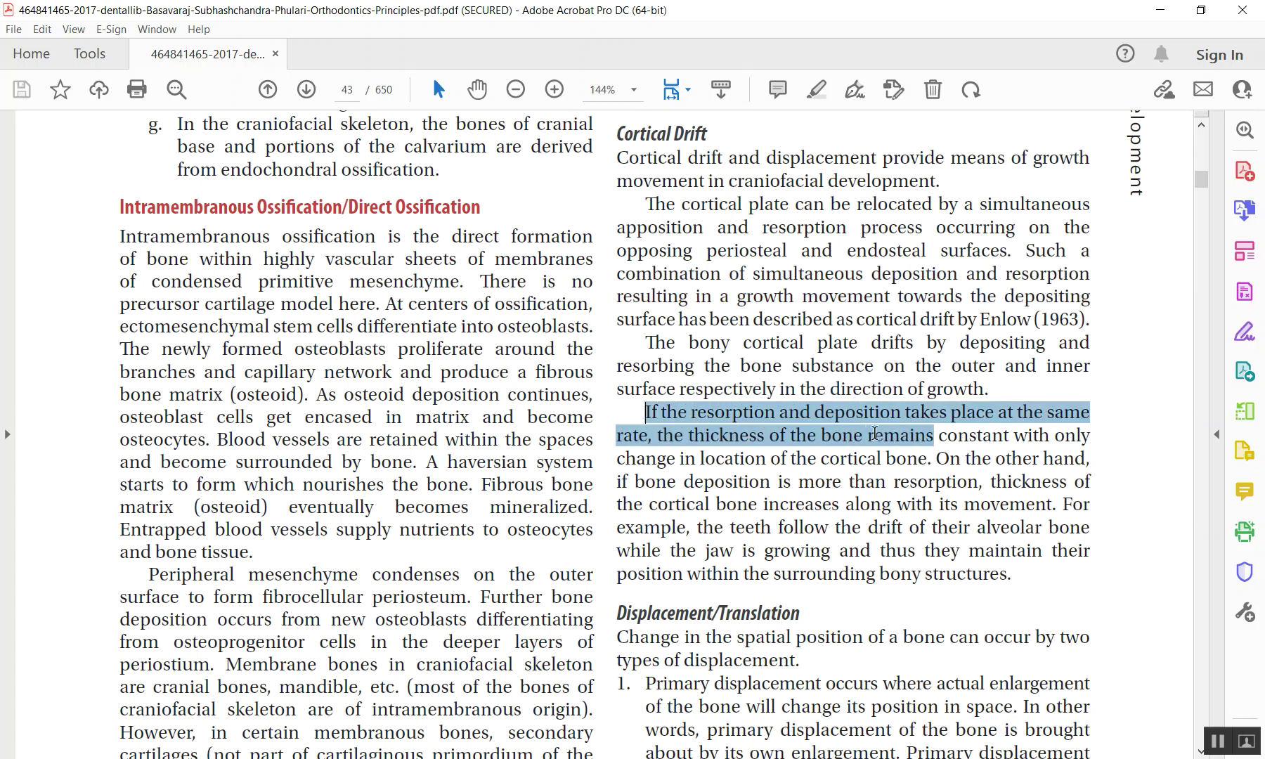
{"action": "scroll", "coordinate": [722, 478], "scroll_direction": "up", "scroll_amount": 10}
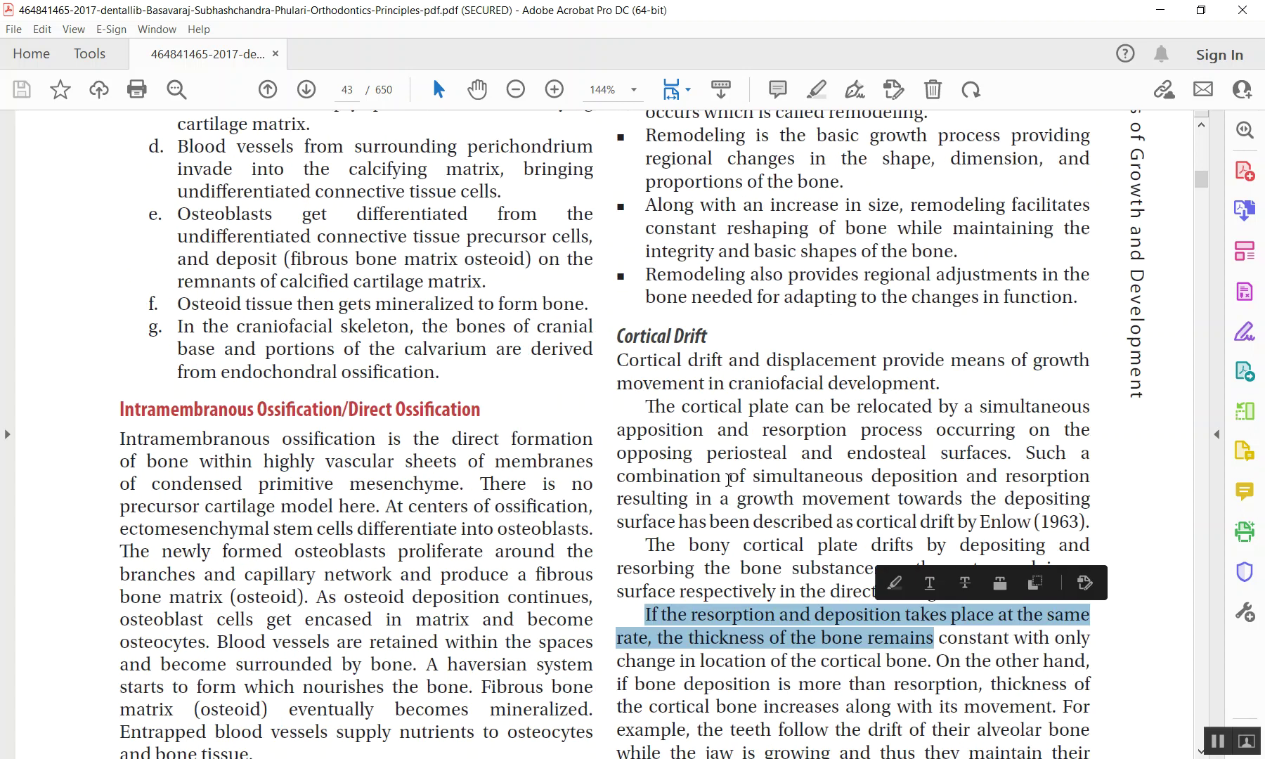